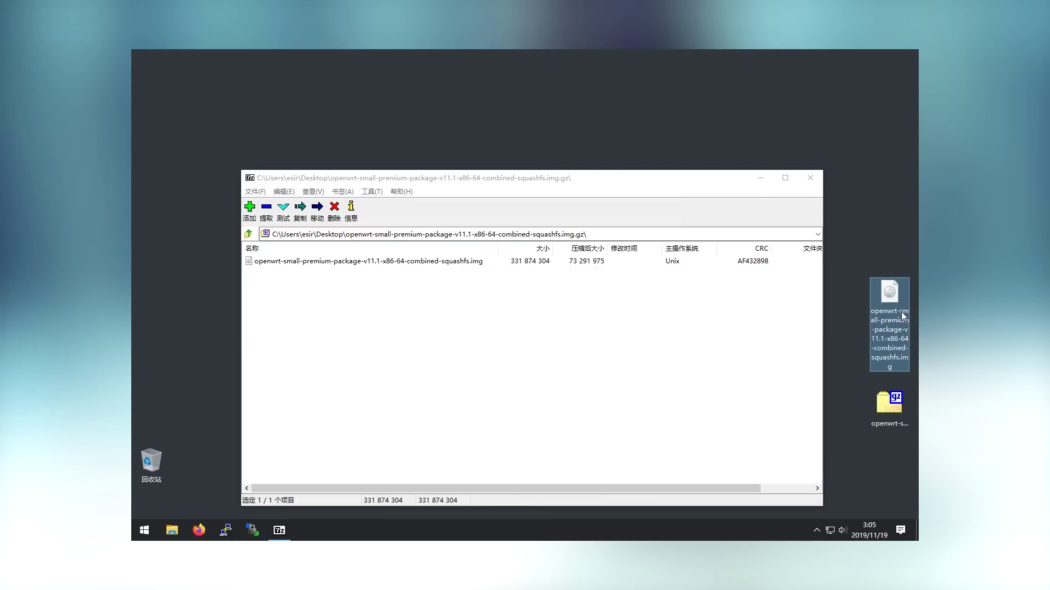
Step: Rename the extracted firmware image on the desktop to op.img
left_click(896, 362)
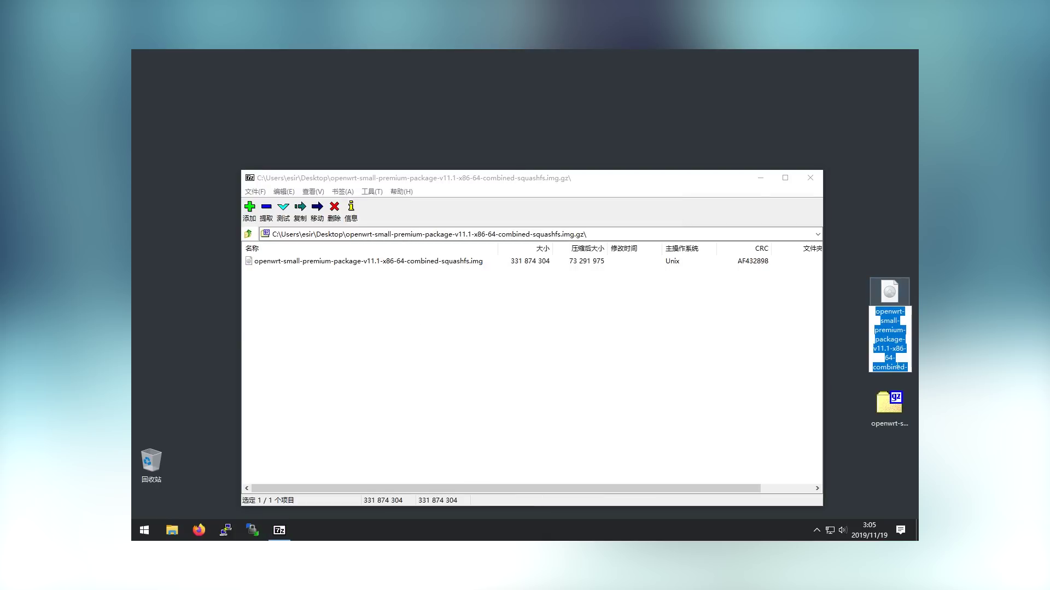
type("op.img")
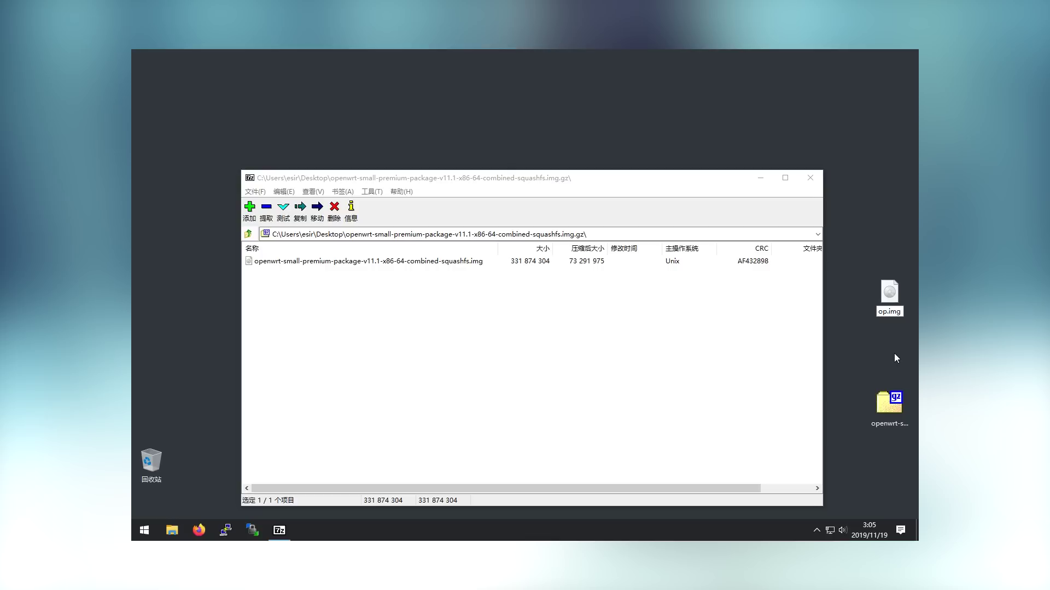
key("Return")
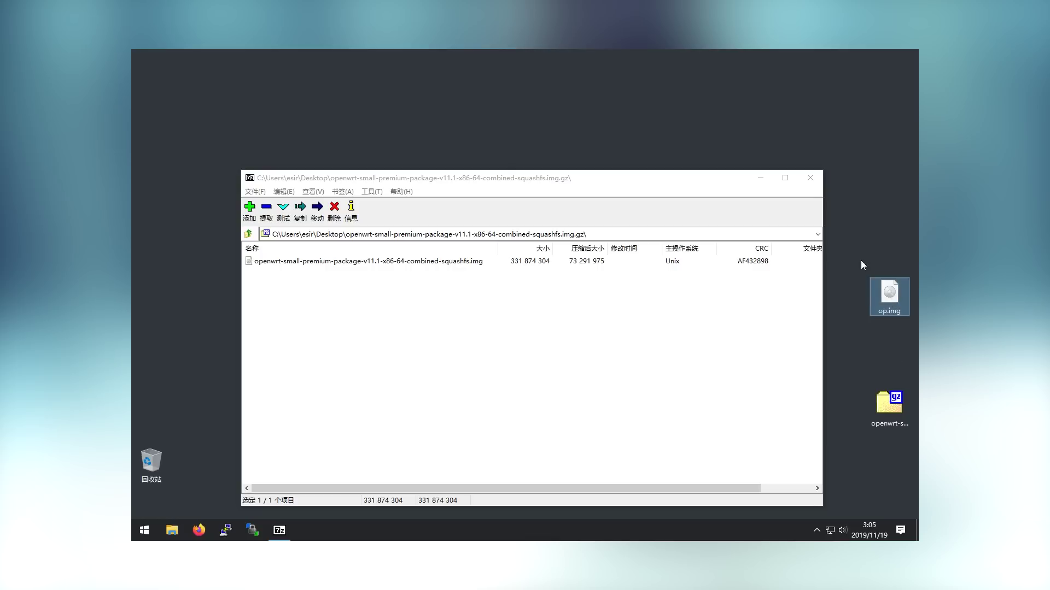
Step: Close 7-Zip, turn on File name extensions in File Explorer, then close Explorer
left_click(811, 177)
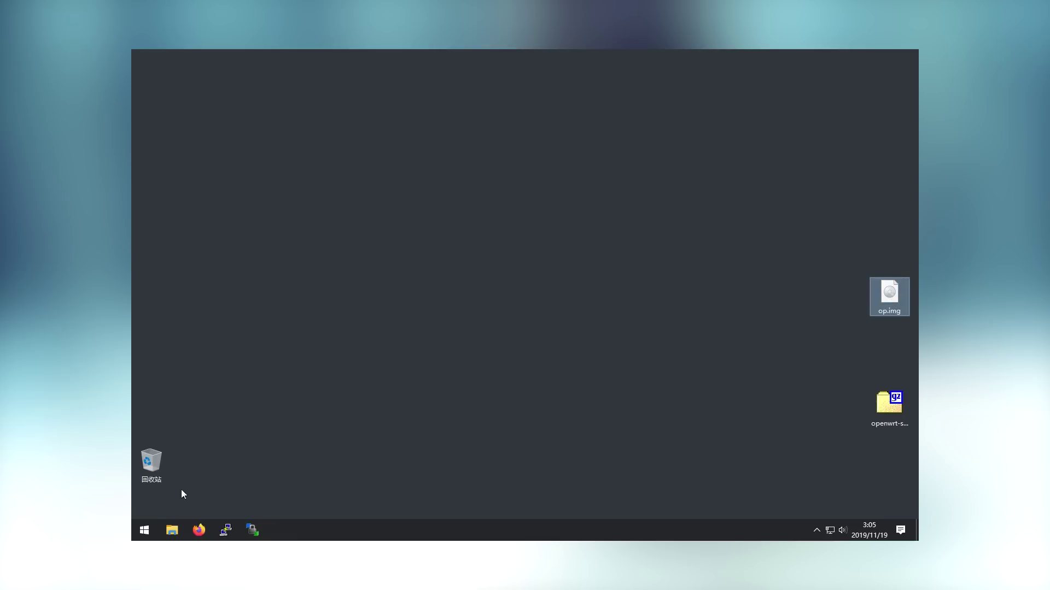
left_click(166, 529)
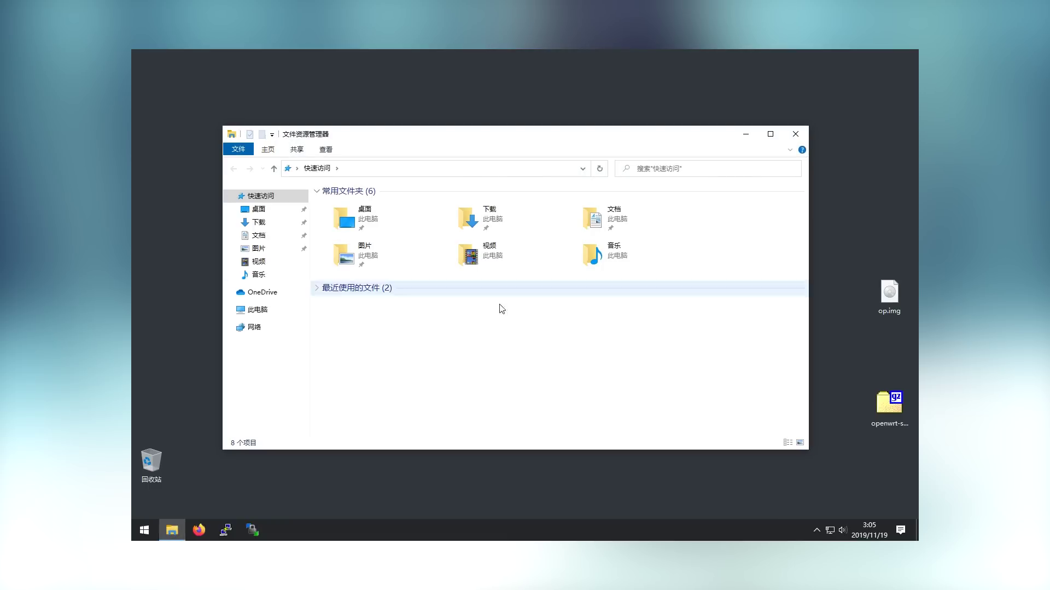
left_click(328, 151)
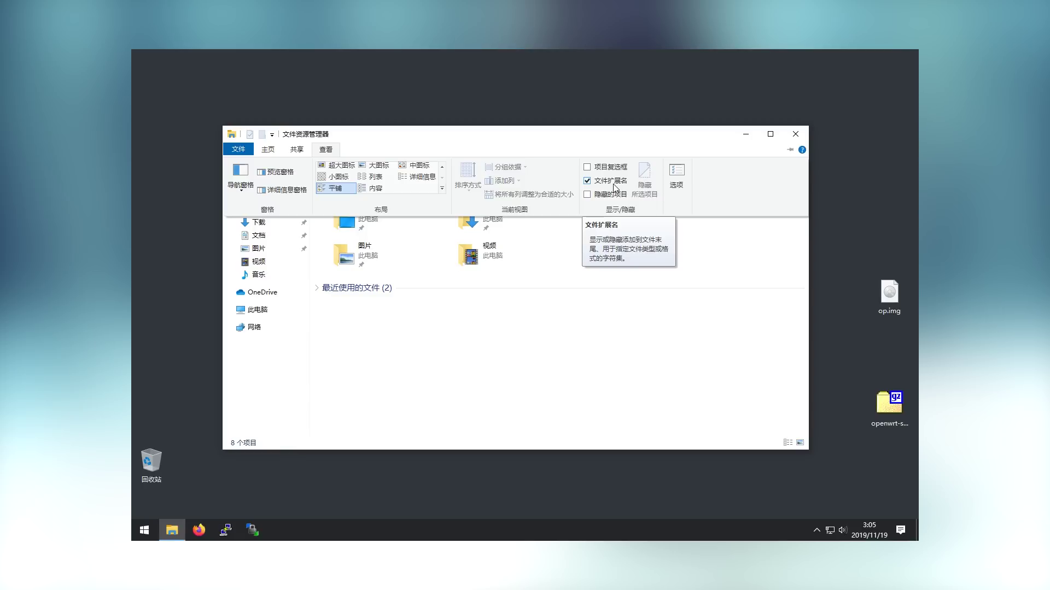
left_click(795, 134)
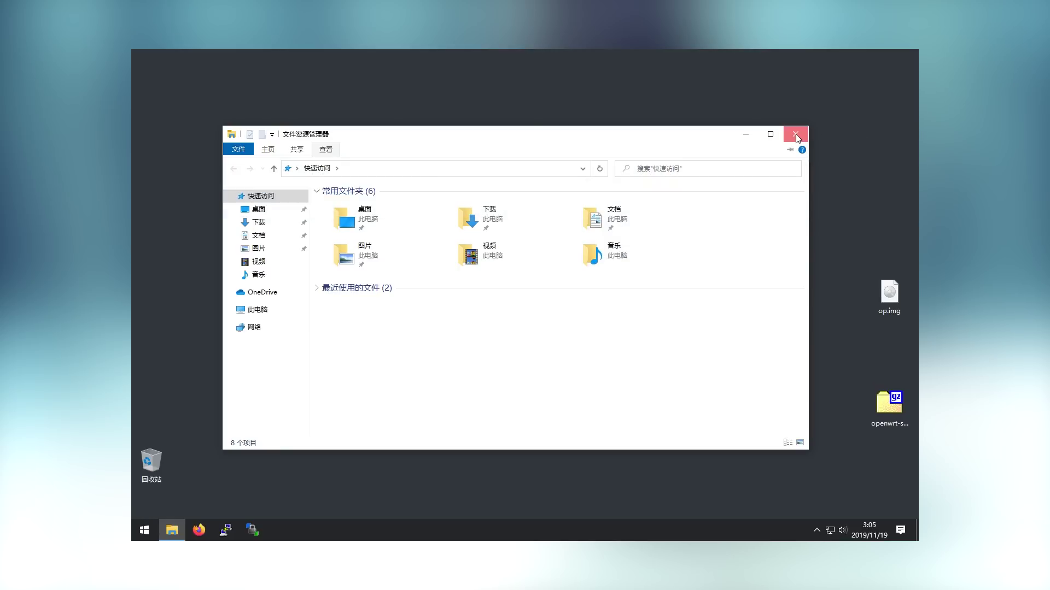
left_click(795, 134)
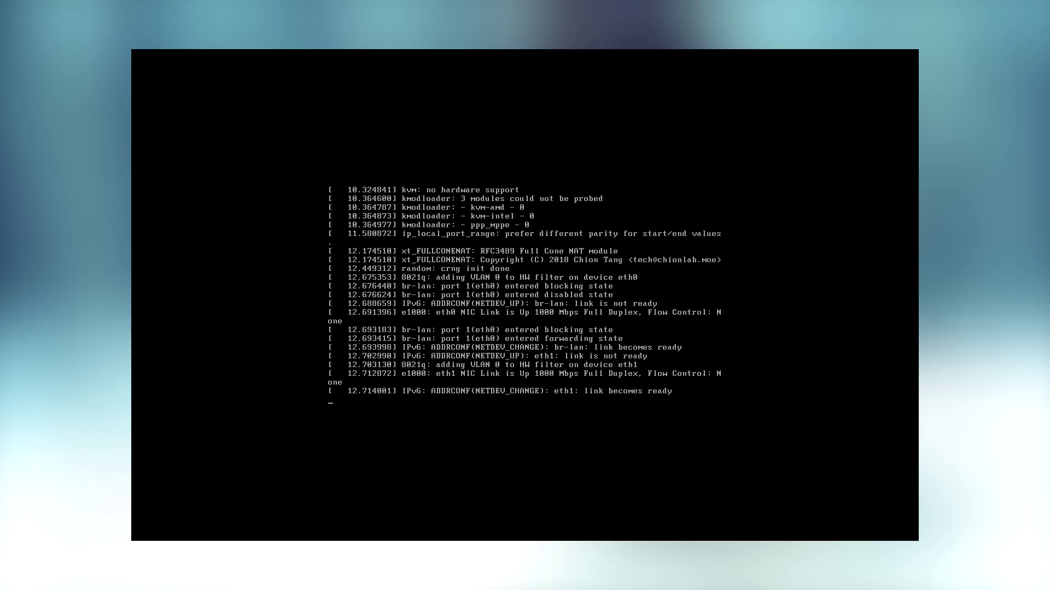
Step: Clear the router console and run lsblk, showing sda with sda1 200M and sda2 500M
key("Return")
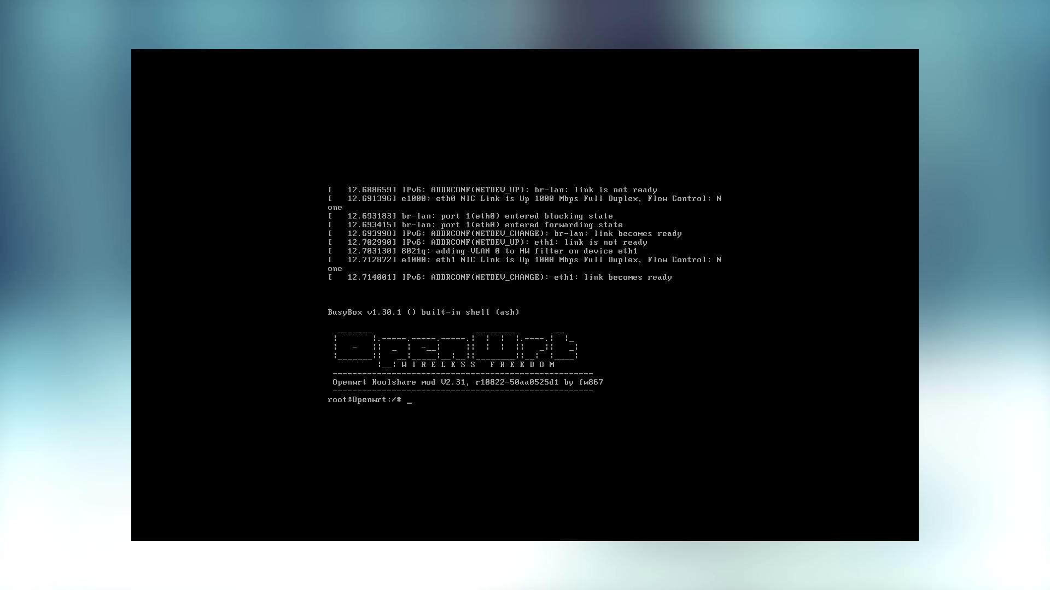
type("clear")
key("Return")
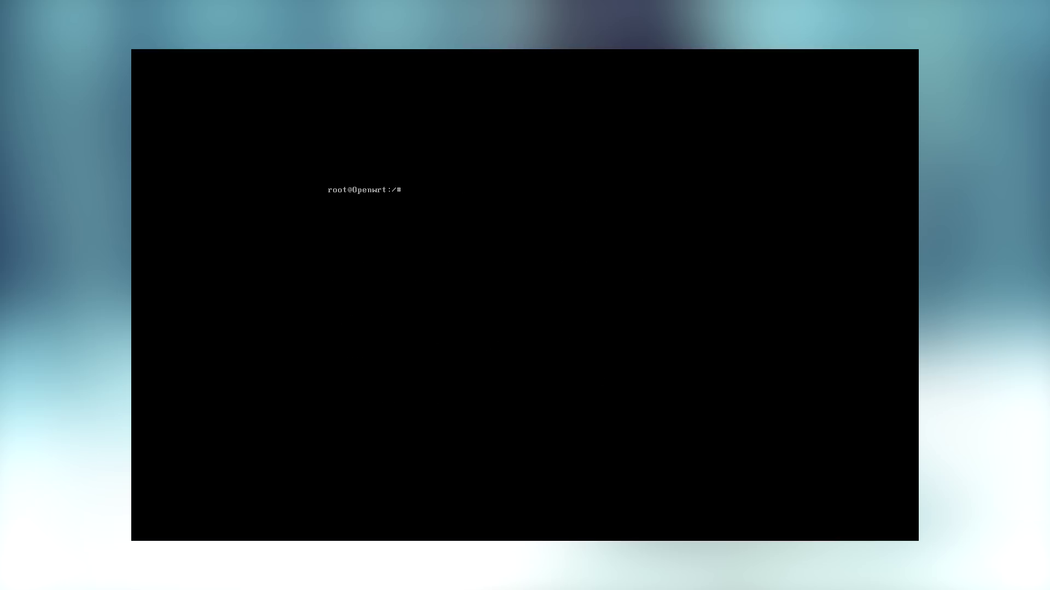
type("lsblk")
key("Return")
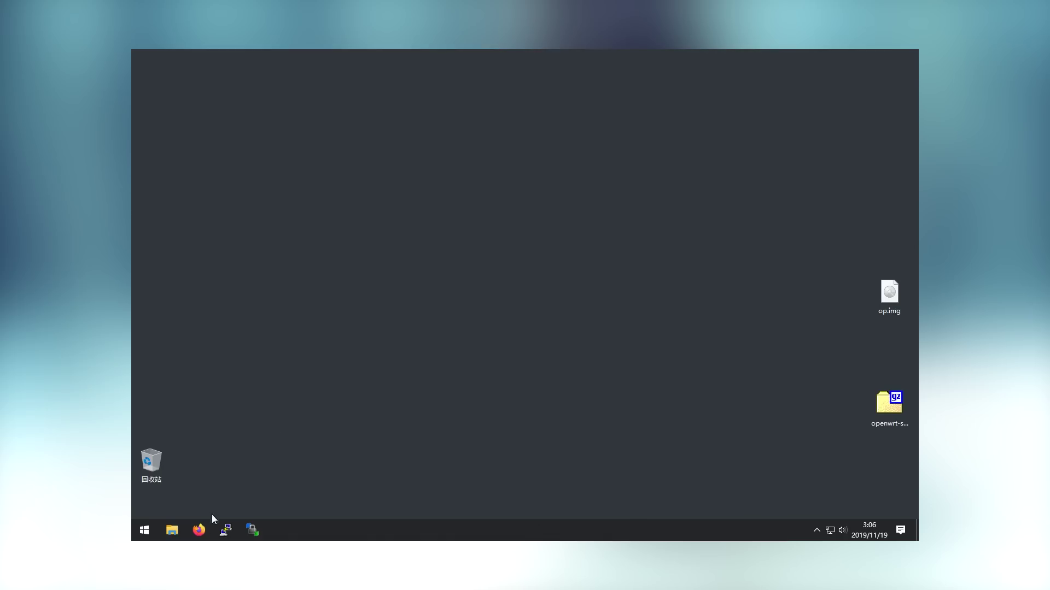
Step: Log in to LuCI at 192.168.5.1 with the root password, declining to save it
left_click(200, 531)
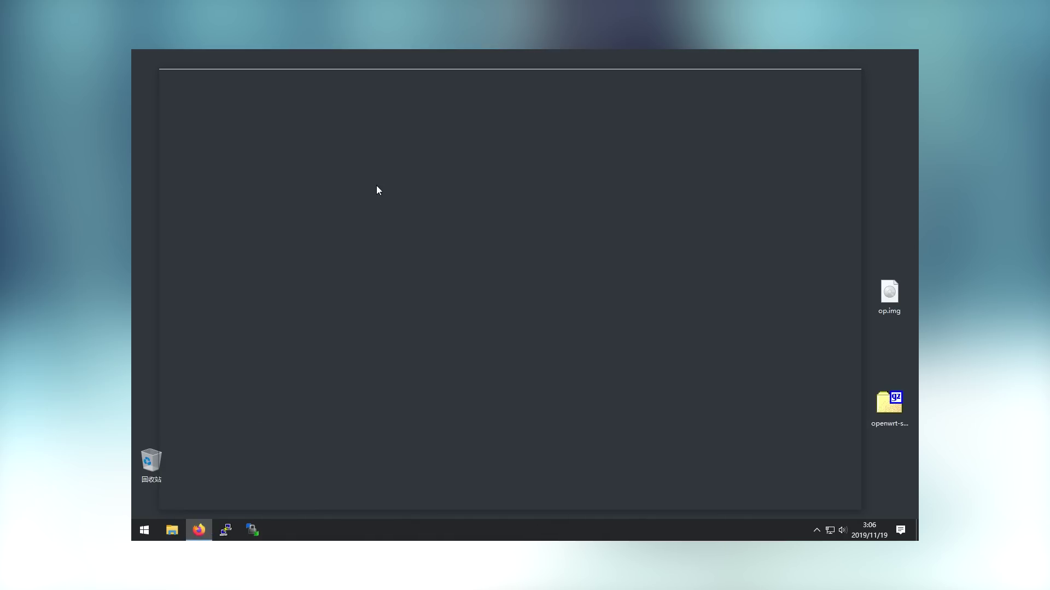
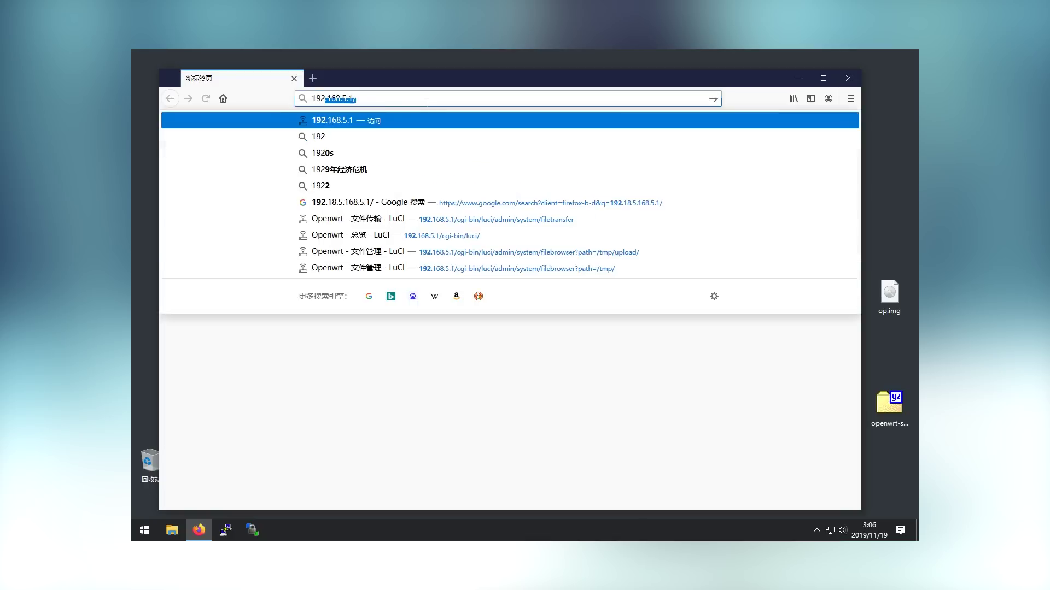
key("Return")
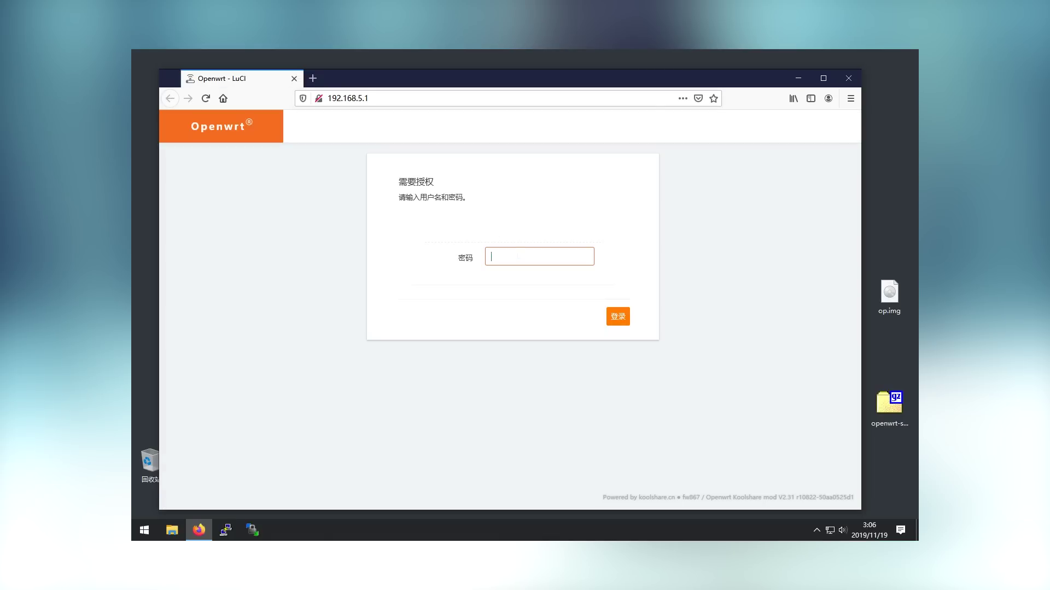
key("Return")
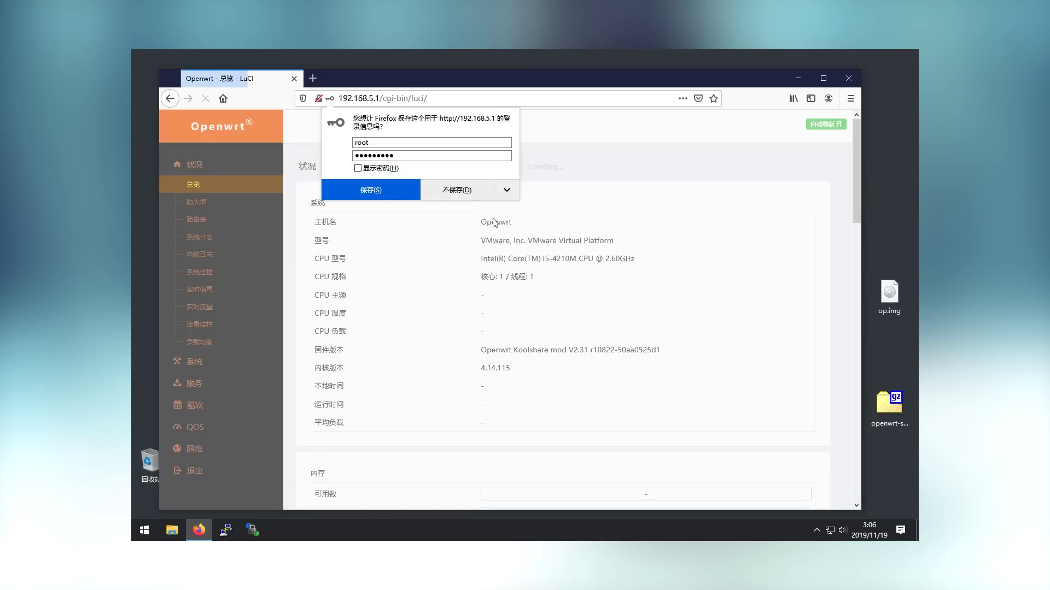
left_click(475, 190)
Step: Highlight the firmware version Openwrt Koolshare mod V2.31 and expand the 系统 menu
left_click_drag(481, 350, 664, 354)
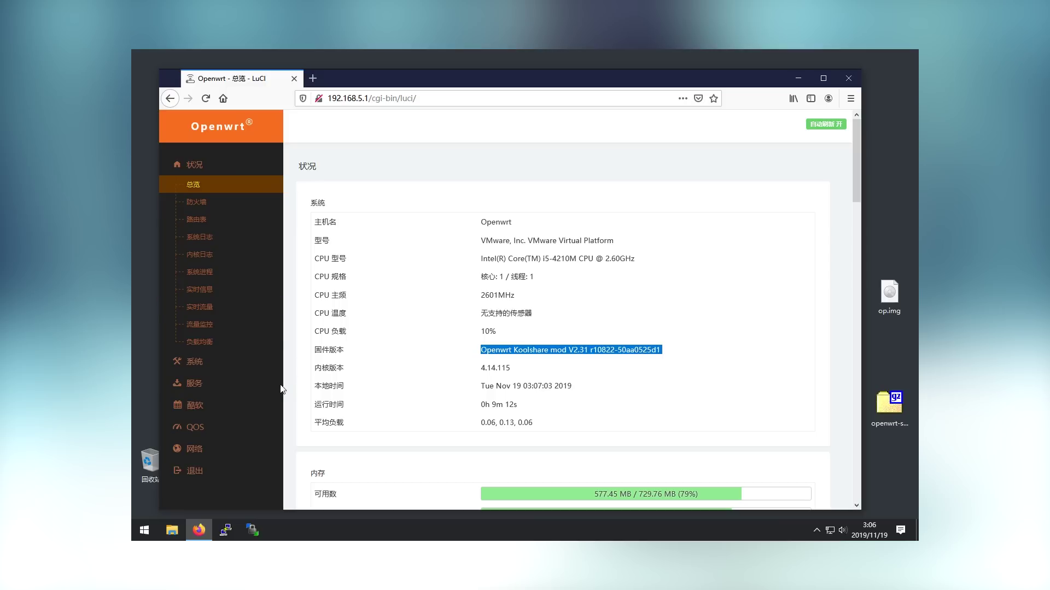
left_click(205, 165)
left_click(206, 188)
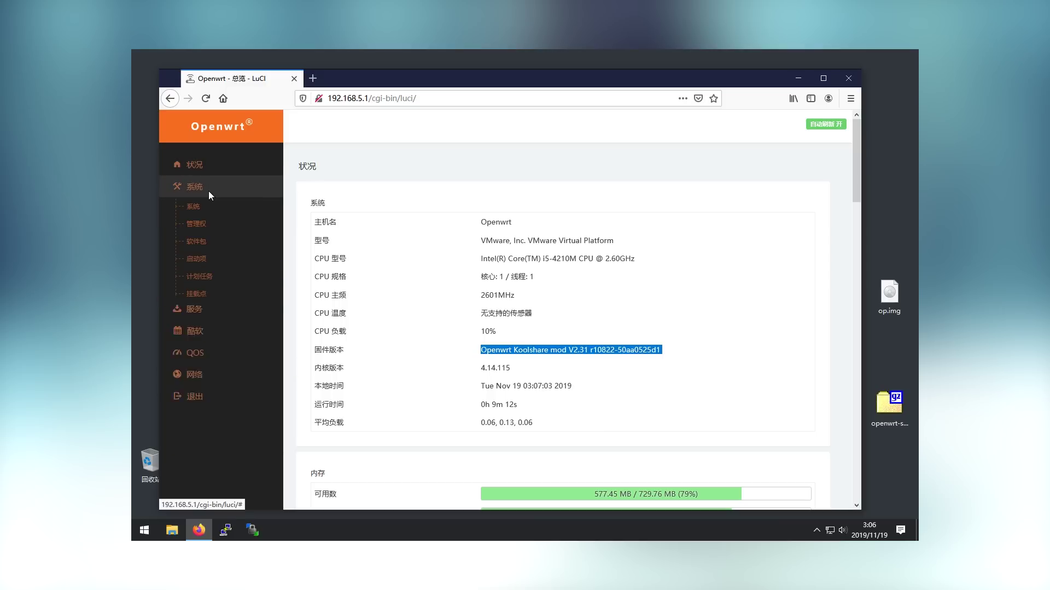
Step: Upload op.img from the desktop to the router through the 文件传输 page
left_click(221, 418)
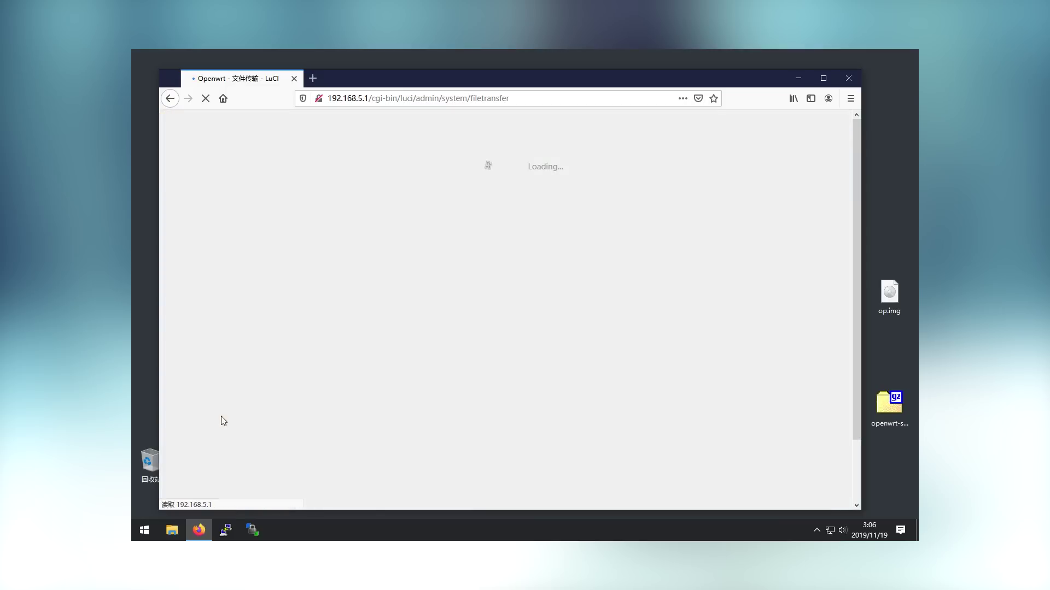
left_click(421, 240)
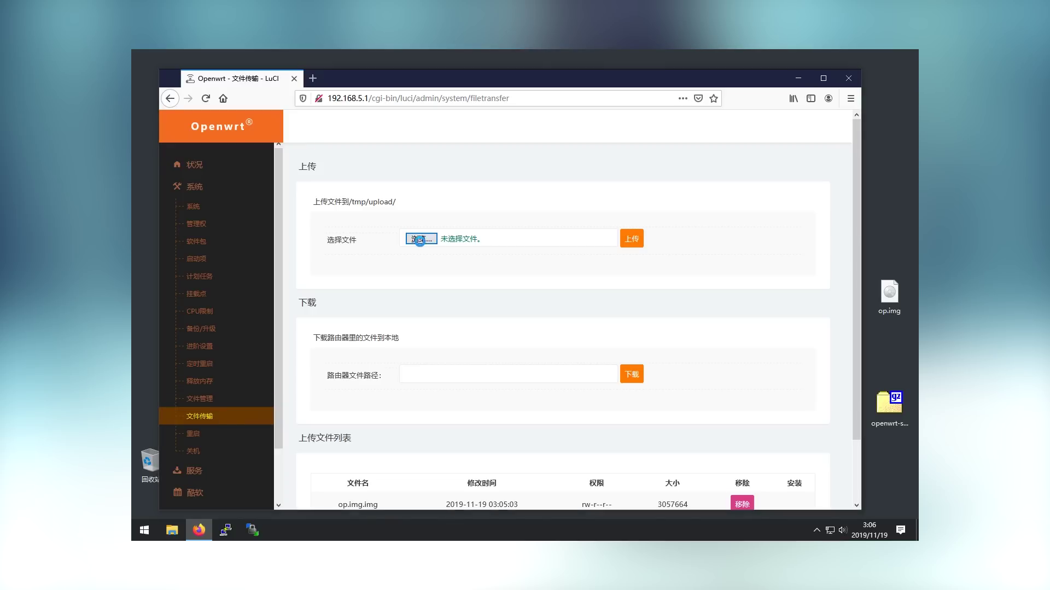
left_click(278, 152)
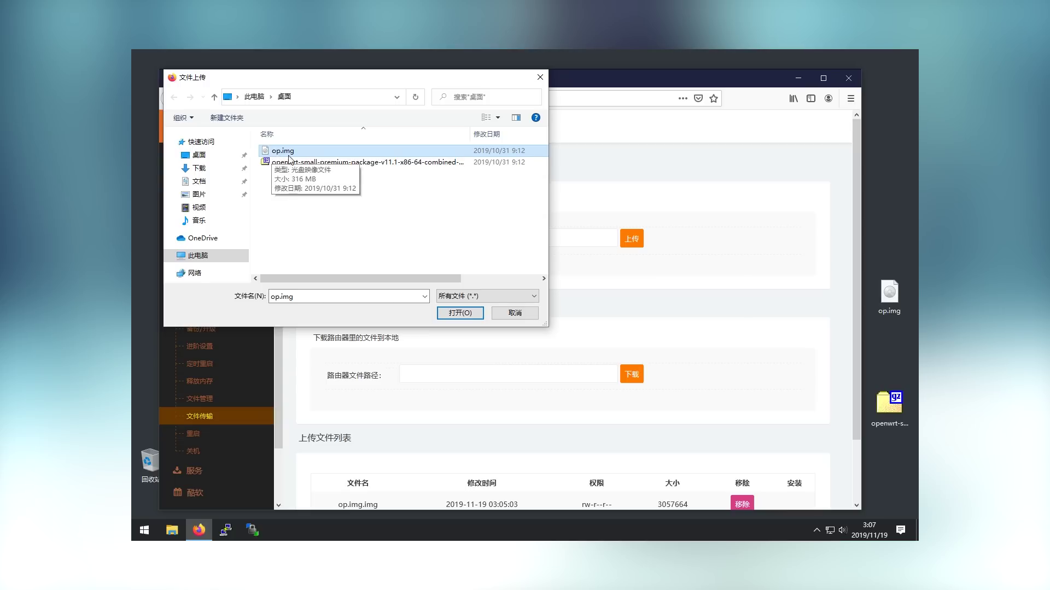
left_click(463, 314)
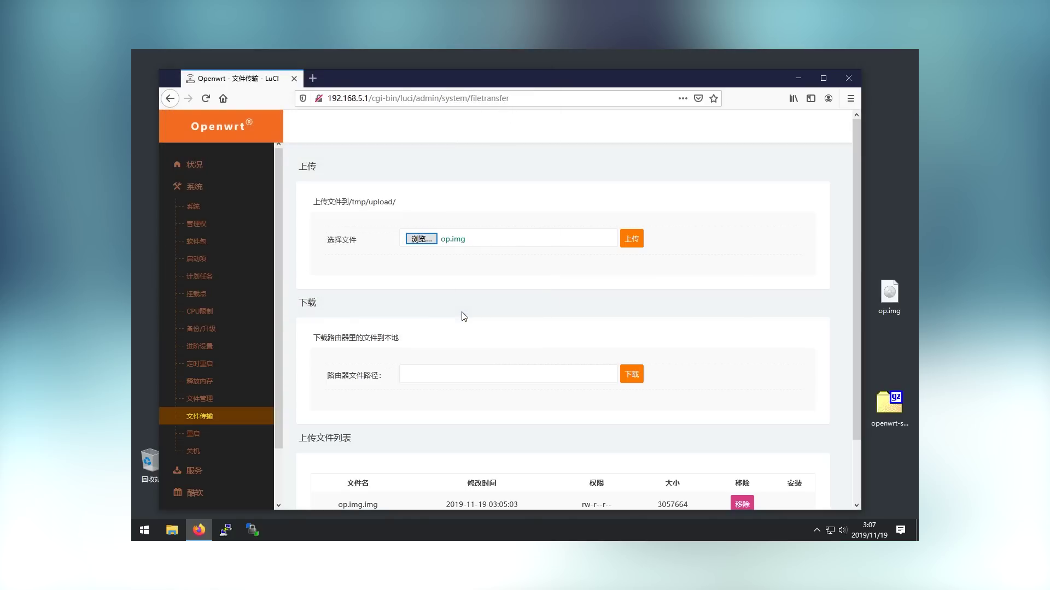
left_click(636, 241)
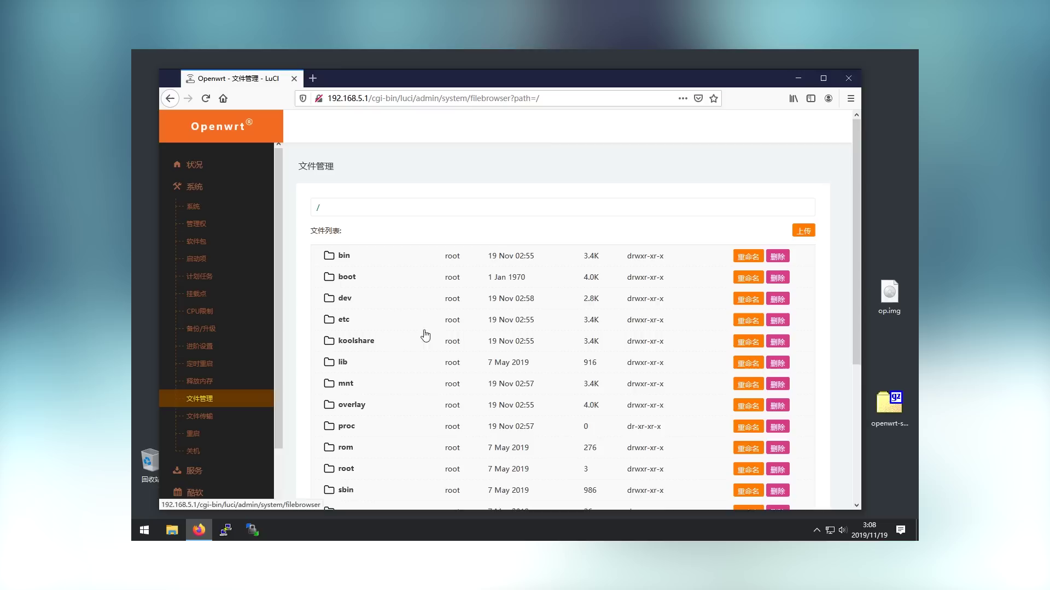
Step: Browse the file manager to the /tmp/upload/ folder
scroll(427, 325, "down", 3)
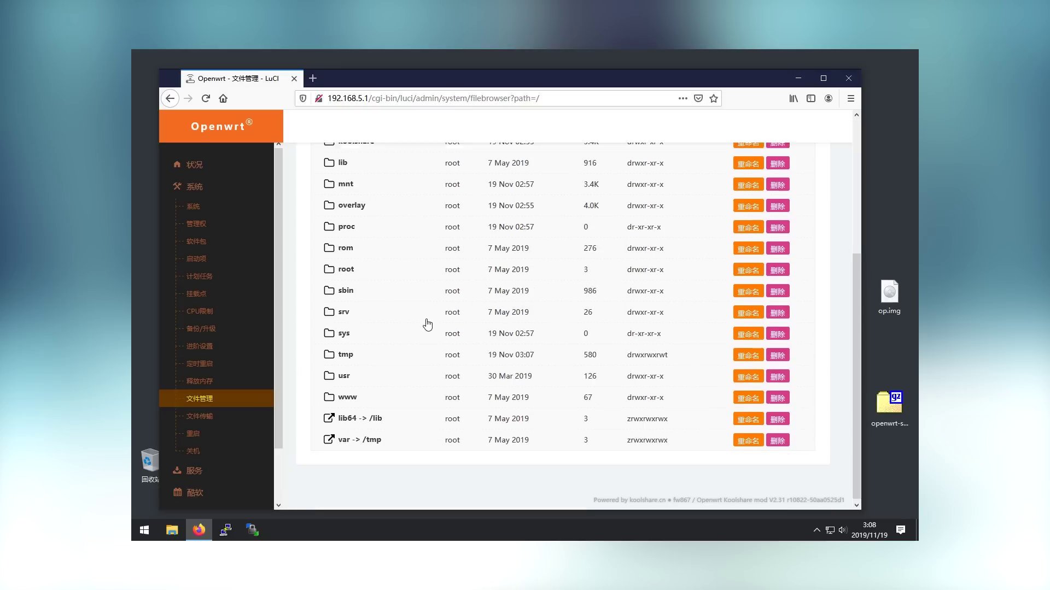
left_click(348, 356)
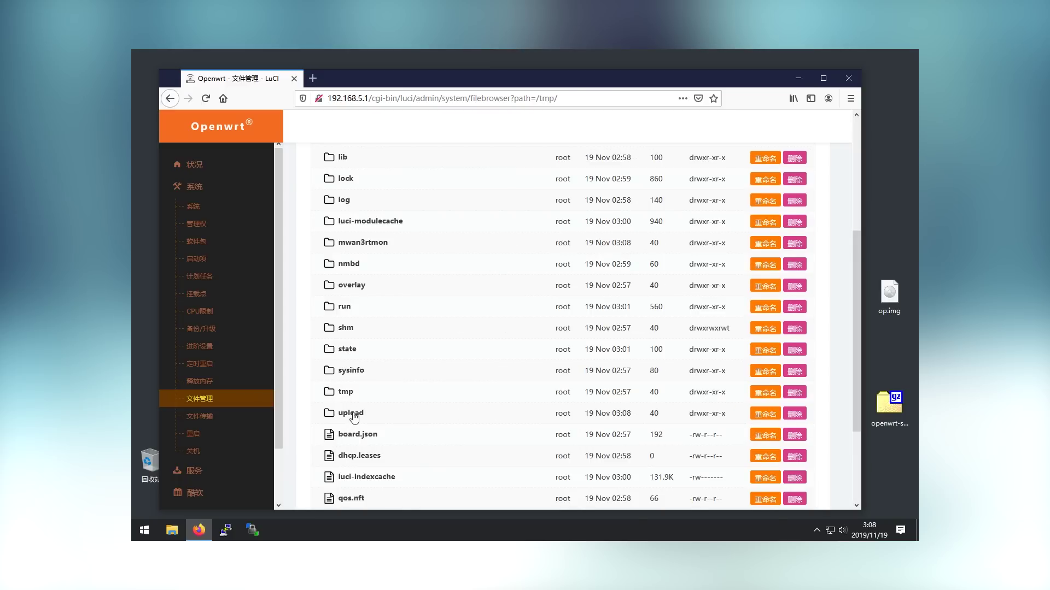
left_click(353, 414)
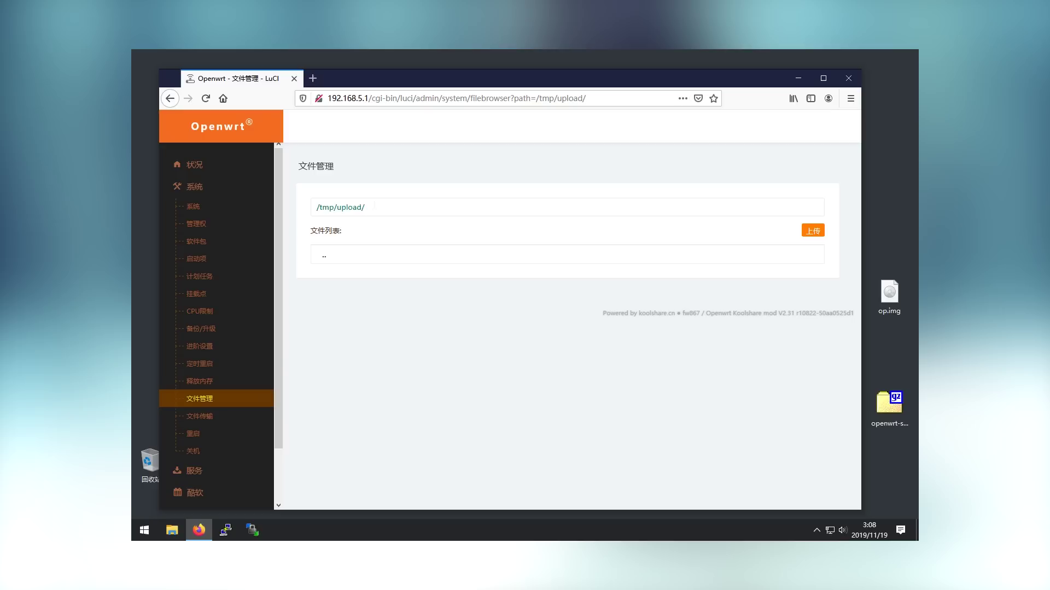
left_click_drag(374, 207, 312, 209)
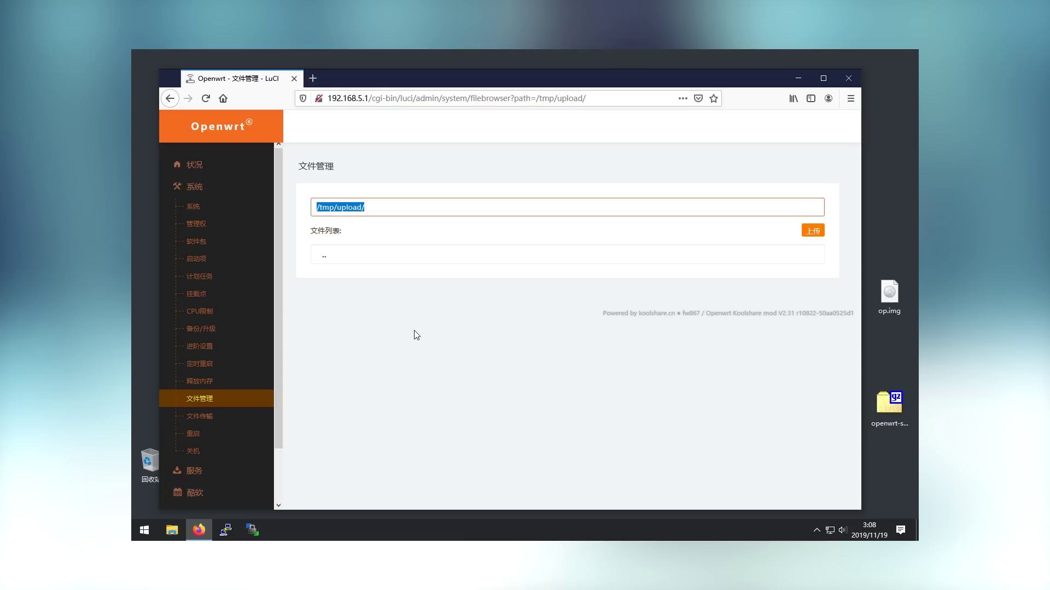
Step: Upload op.img from the desktop into /tmp/upload/
left_click(819, 235)
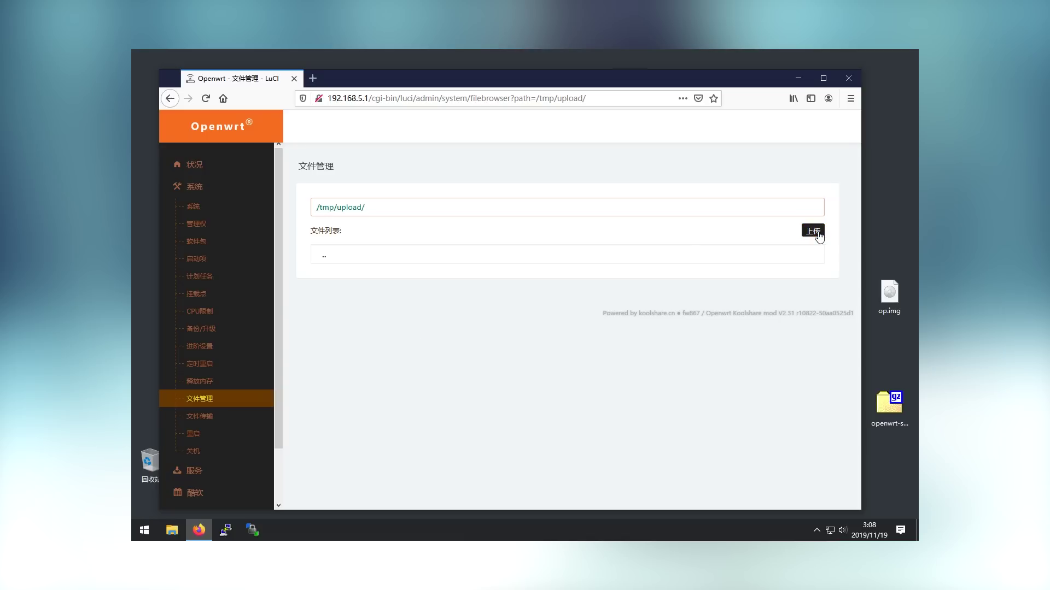
left_click(339, 262)
left_click(284, 154)
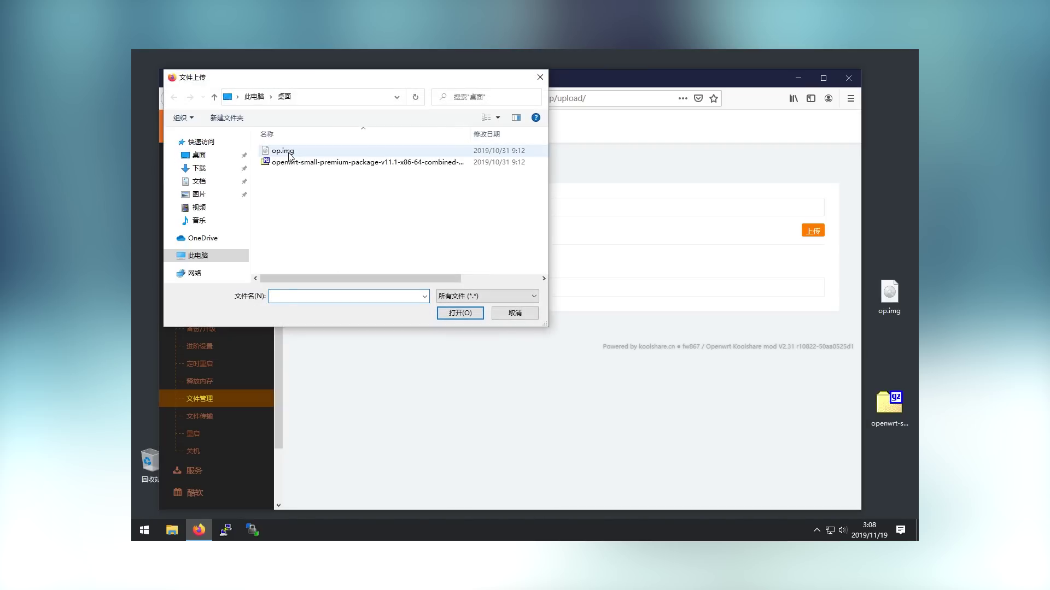
left_click(450, 315)
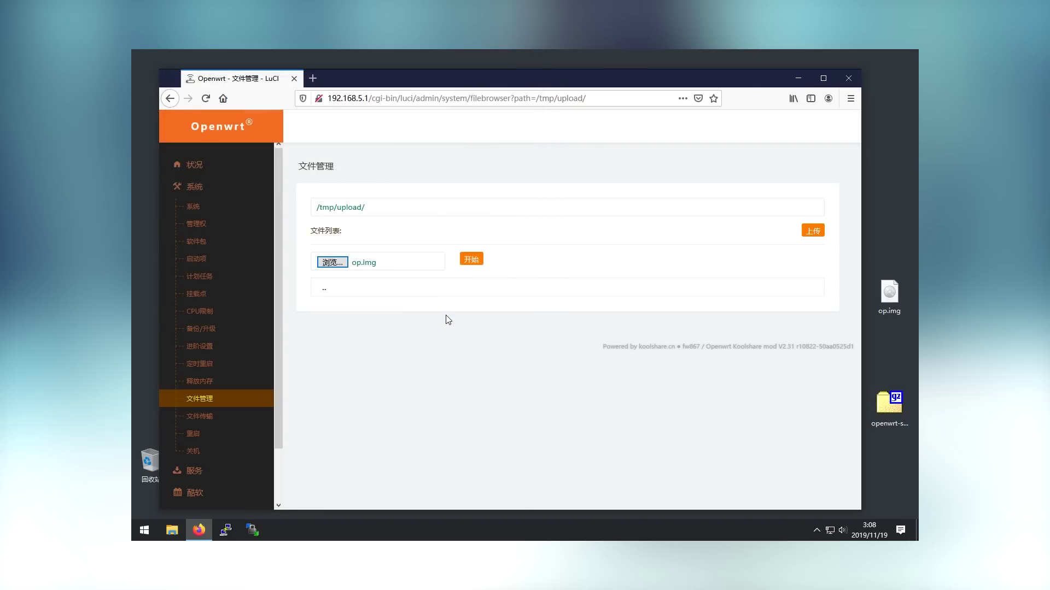
left_click(477, 261)
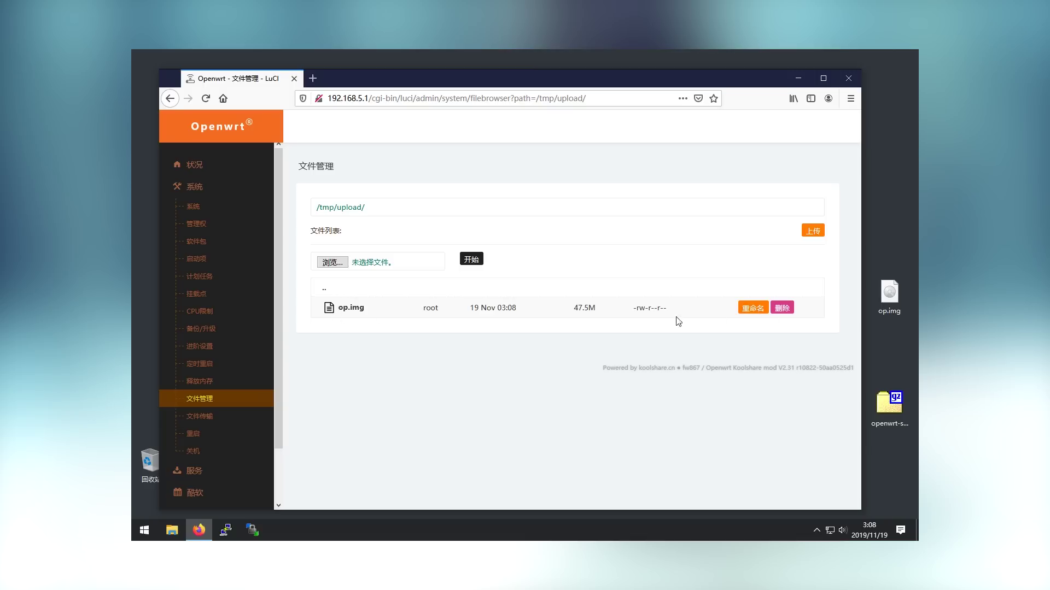
Step: Check that op.img lists at 47.5M, then close the browser
left_click_drag(600, 308, 541, 312)
left_click(549, 336)
key("super+d")
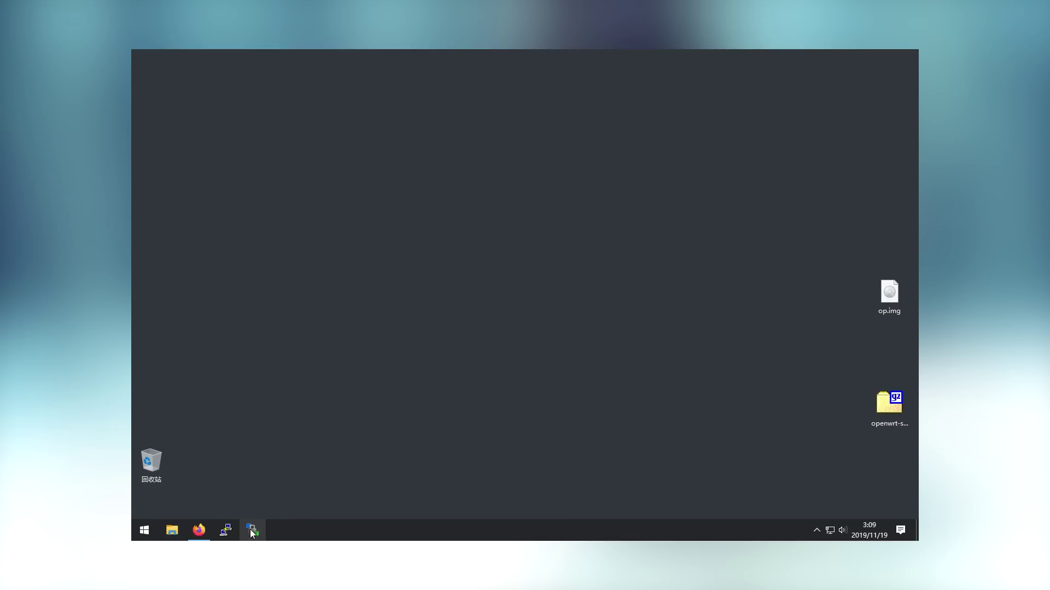
left_click(252, 529)
left_click(416, 205)
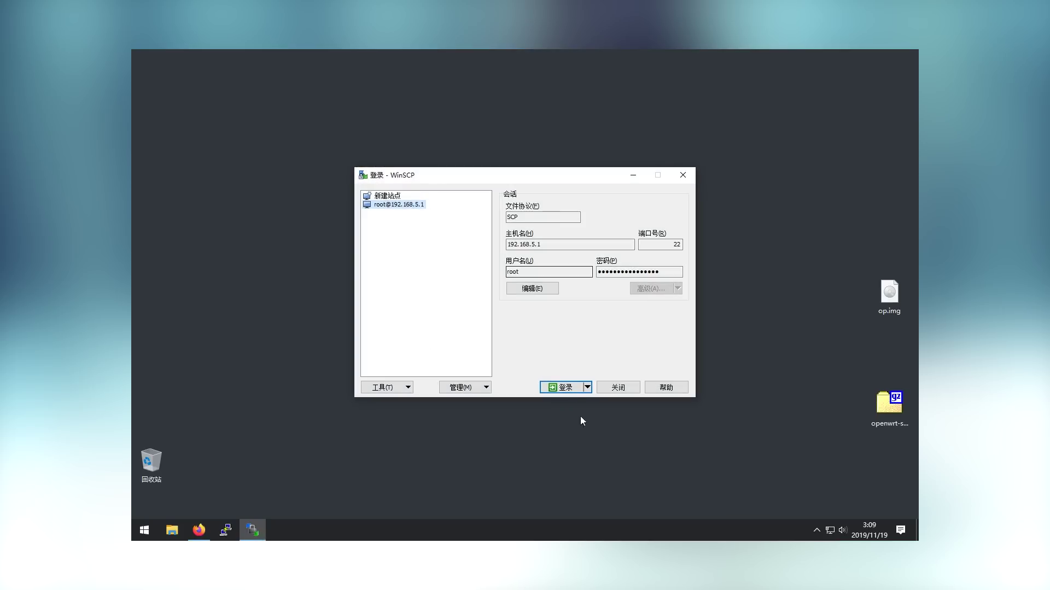
left_click(566, 388)
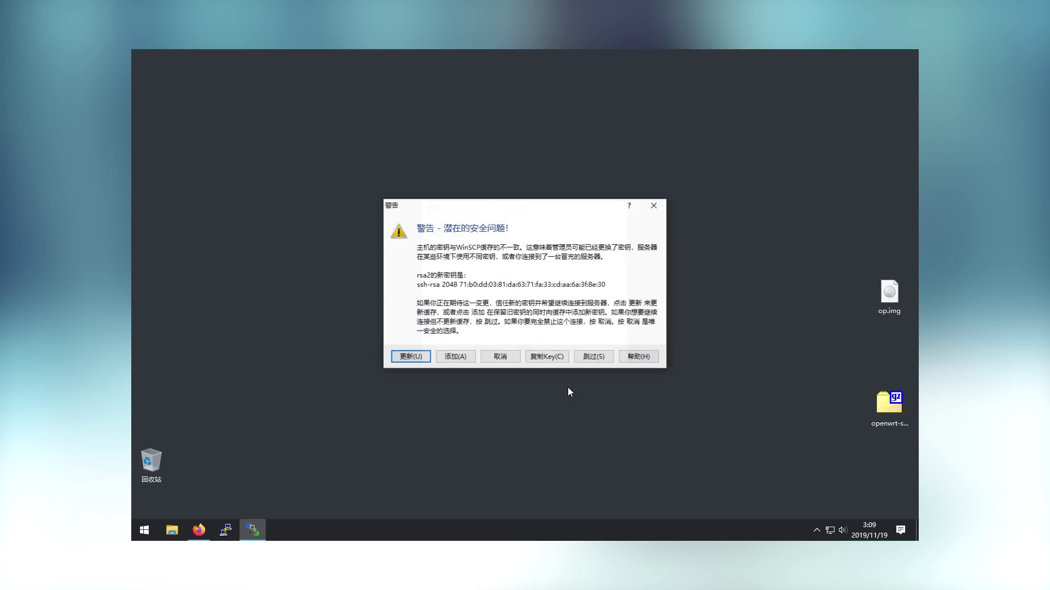
left_click(403, 358)
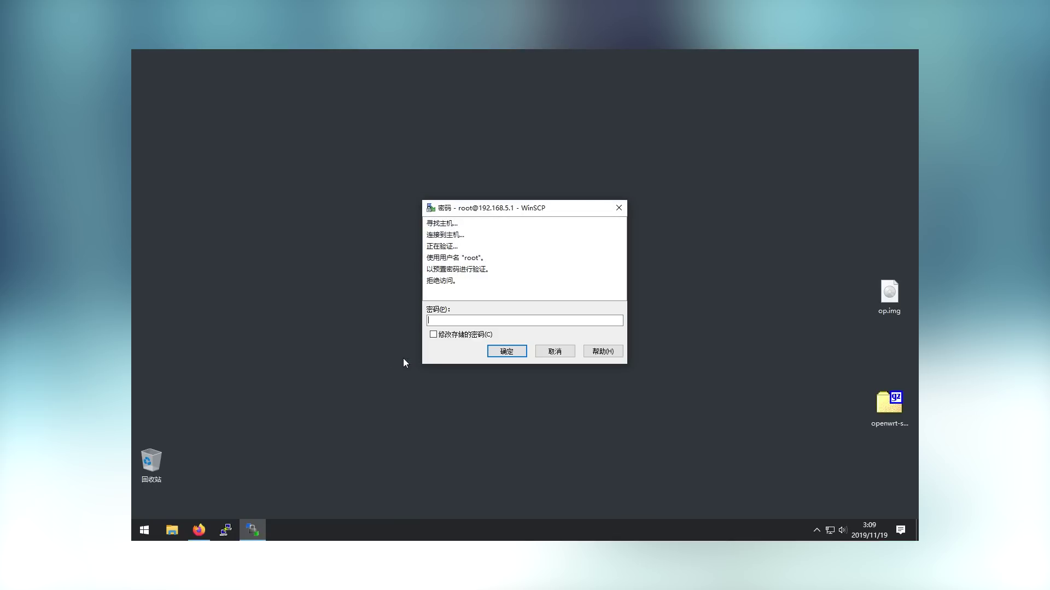
type("*********")
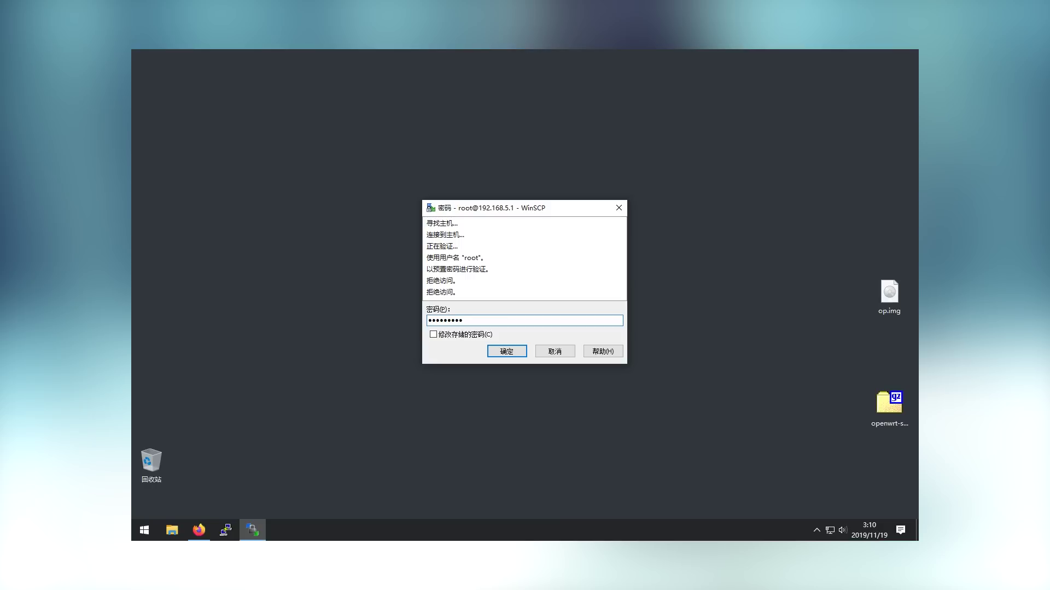
key("Return")
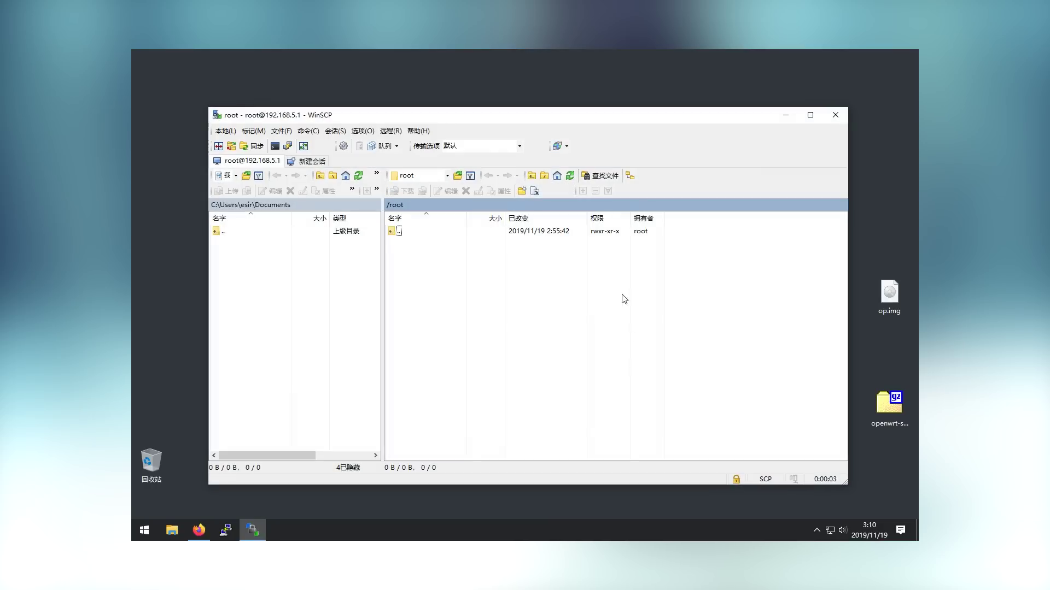
Step: Open /tmp/upload on the router and drag op.img from the desktop into it
double_click(392, 231)
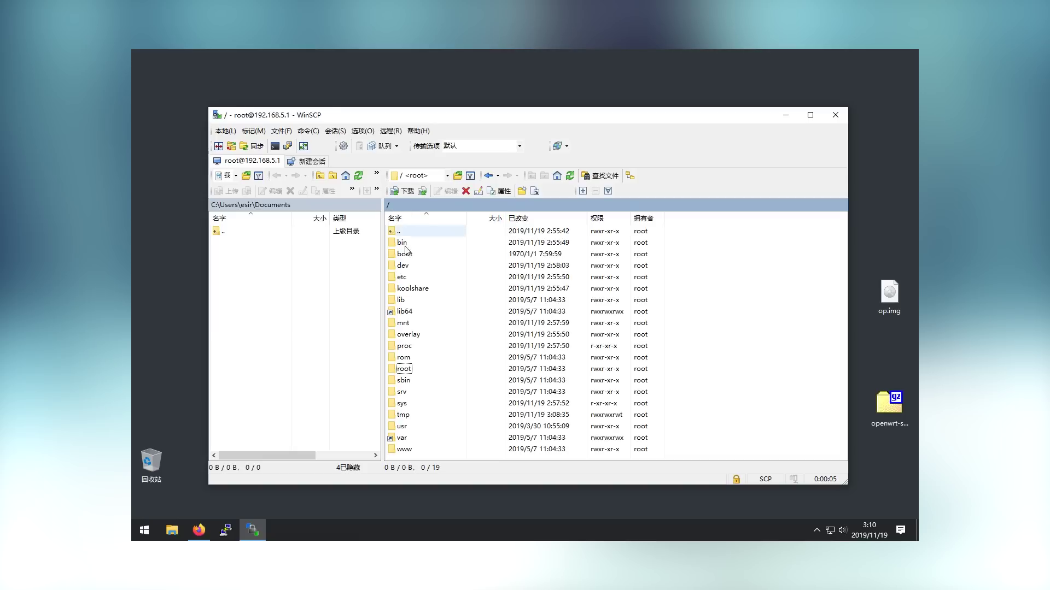
double_click(428, 415)
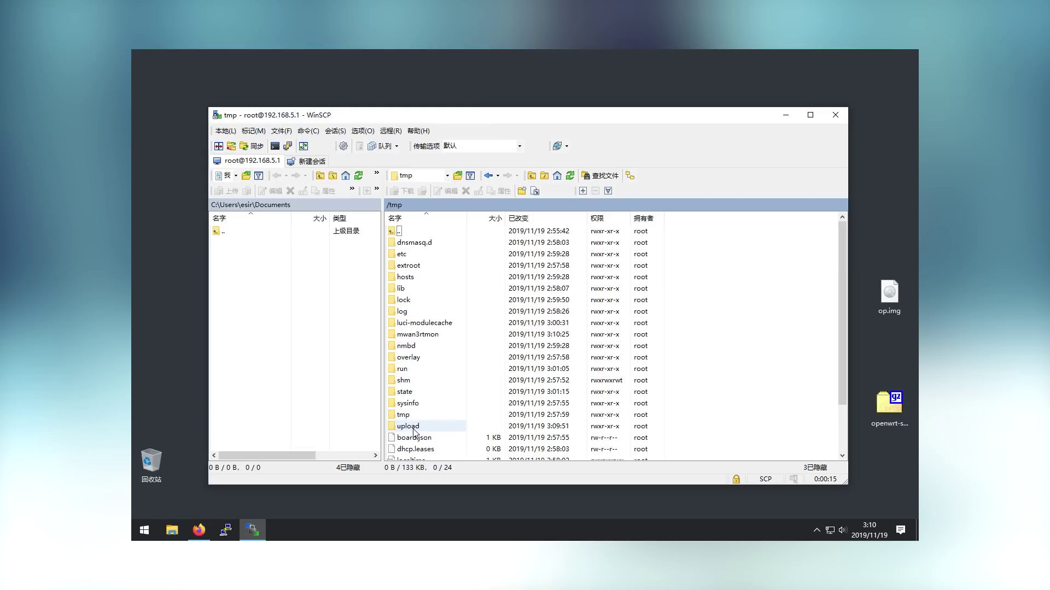
double_click(416, 429)
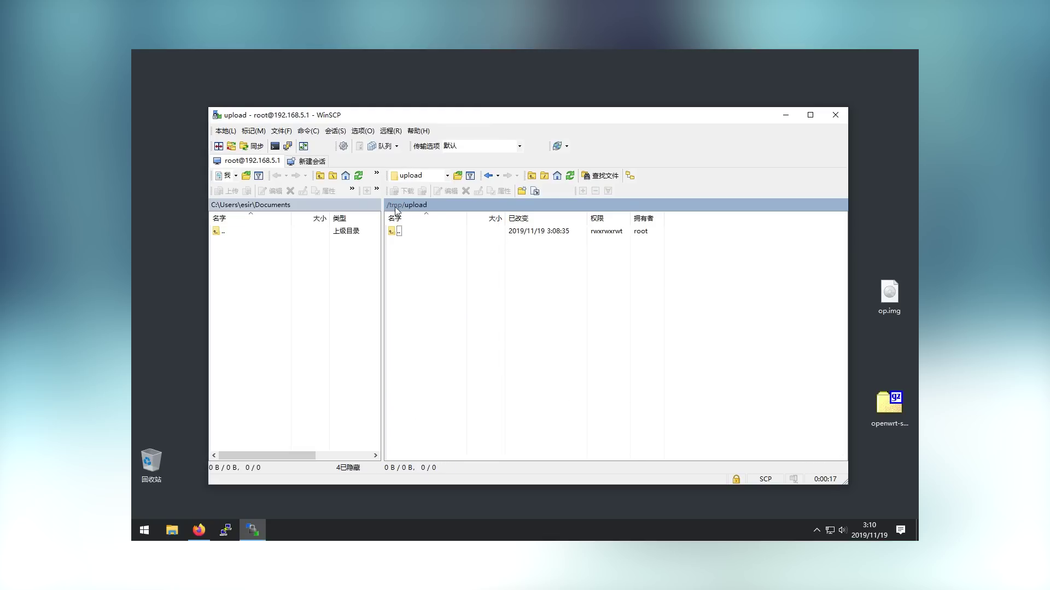
left_click_drag(891, 295, 510, 282)
Step: Confirm the op.img upload and widen the size column to read 324,096 KB
left_click(548, 335)
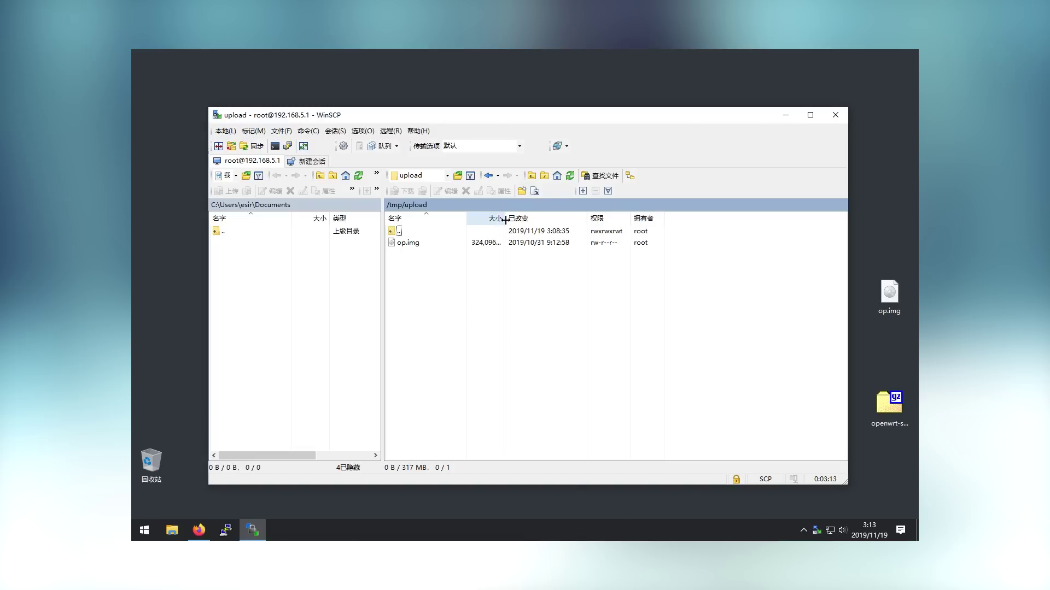
left_click_drag(506, 219, 528, 221)
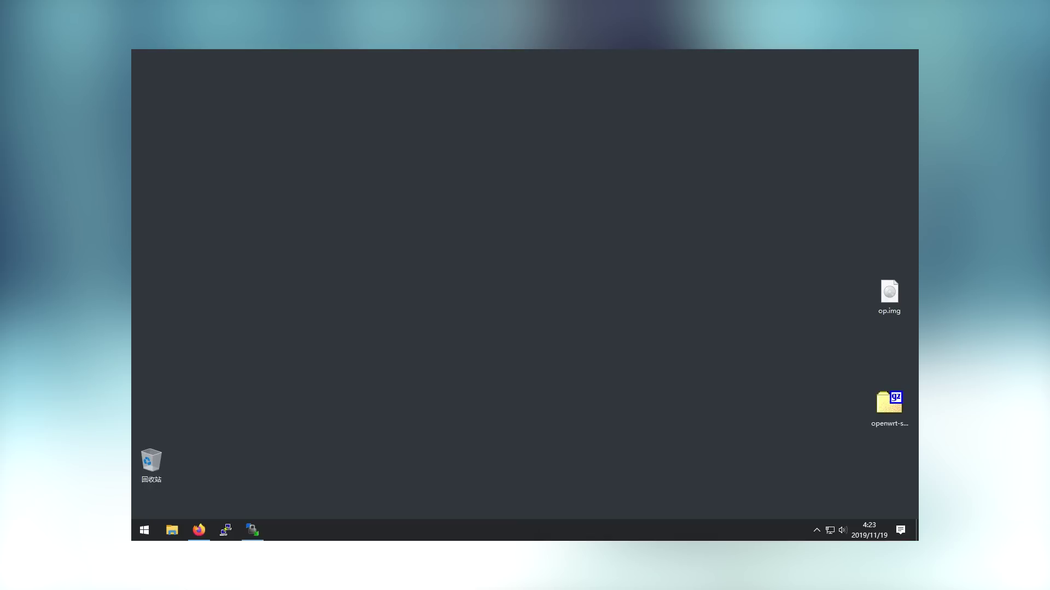
Step: Open the saved OpenWrt PuTTY session and log in as root
left_click(228, 532)
left_click(524, 312)
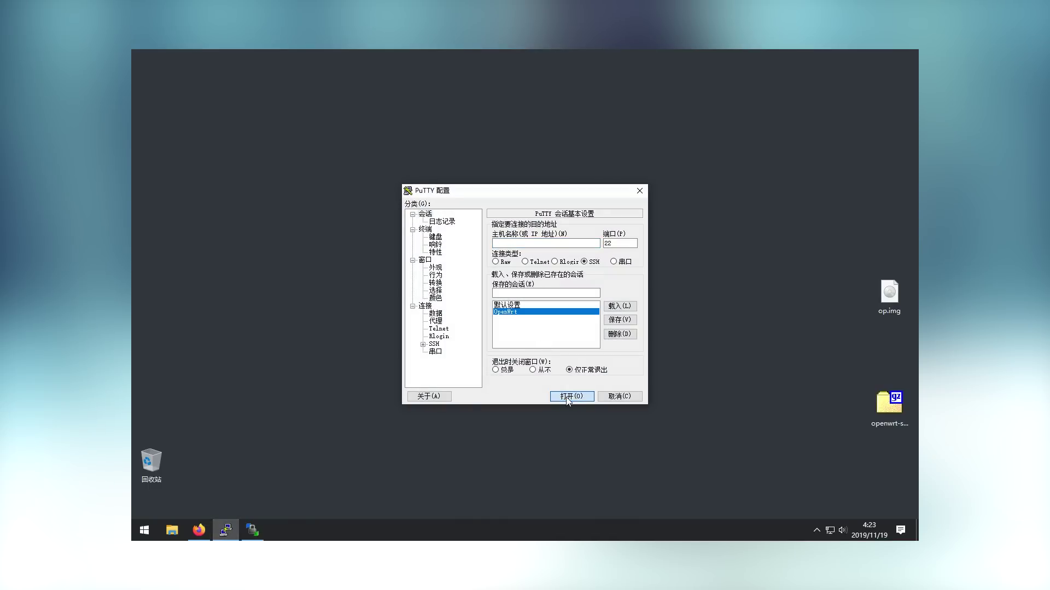
left_click(567, 400)
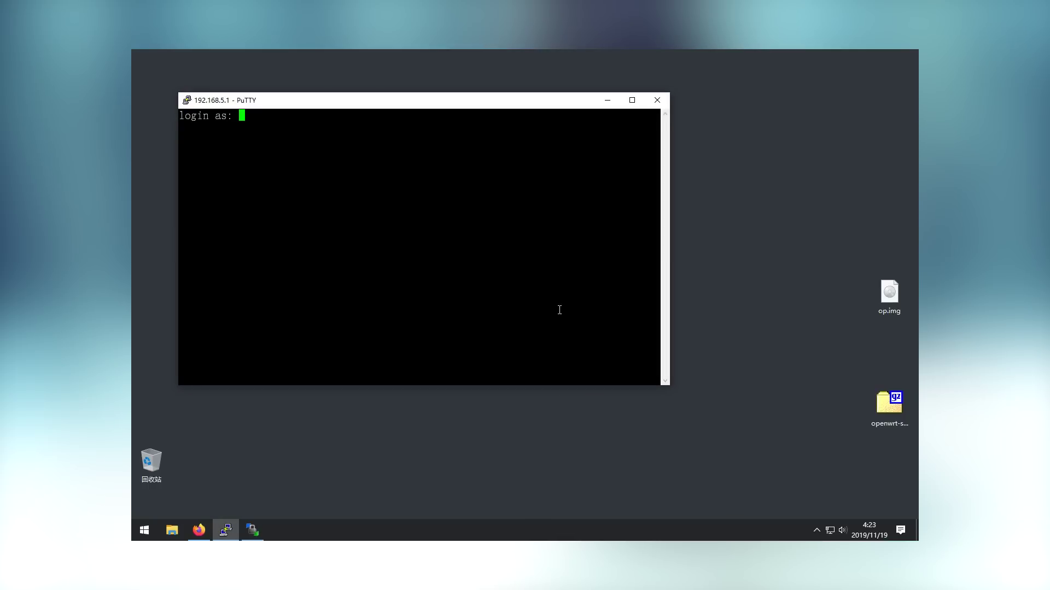
type("root")
key("Return")
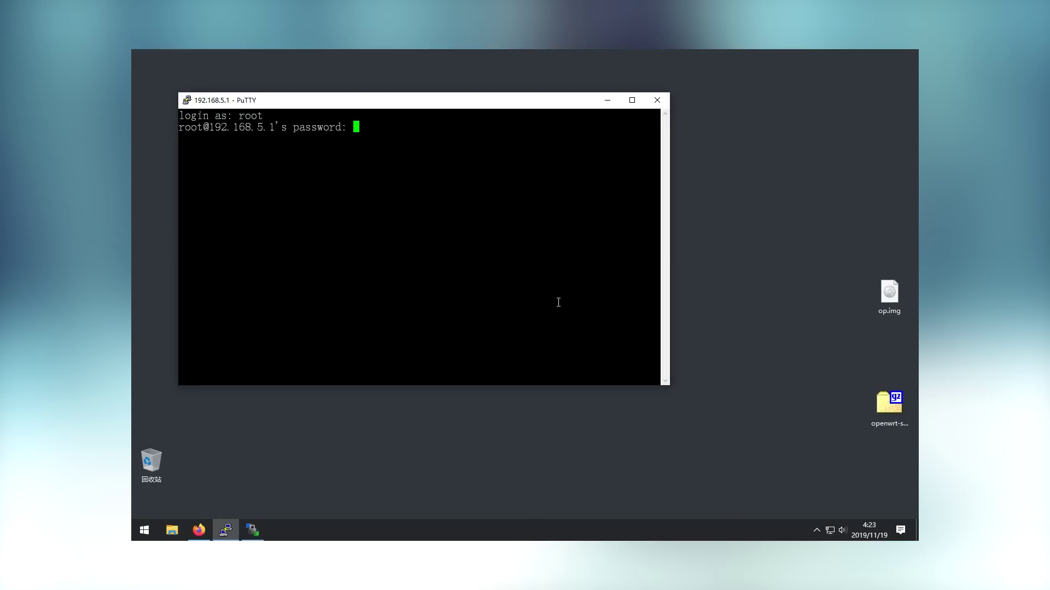
key("Return")
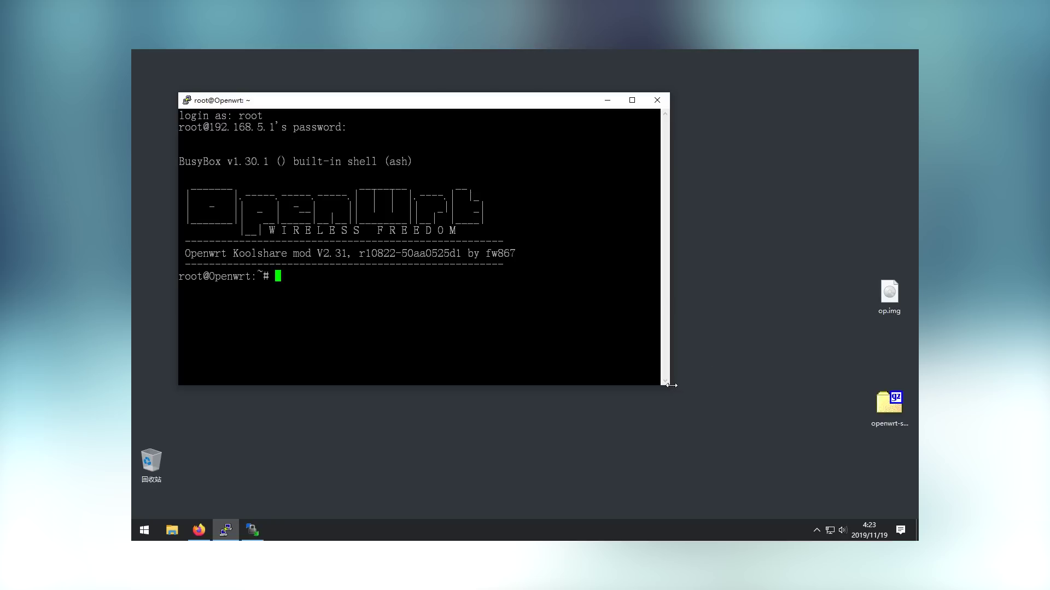
Step: Enlarge the terminal, run ls /tmp/upload, and type dd if=/tmp/upload/op.img of=/dev/sda
left_click_drag(670, 390, 868, 491)
type("ls /tmp/upload")
key("Return")
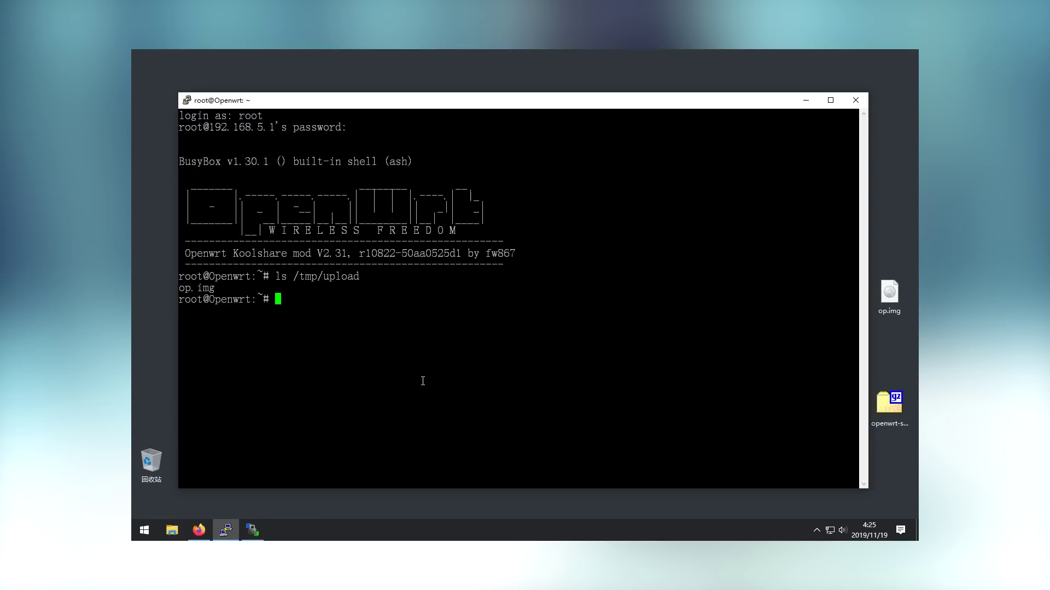
type("dd if=/tmp/upload/")
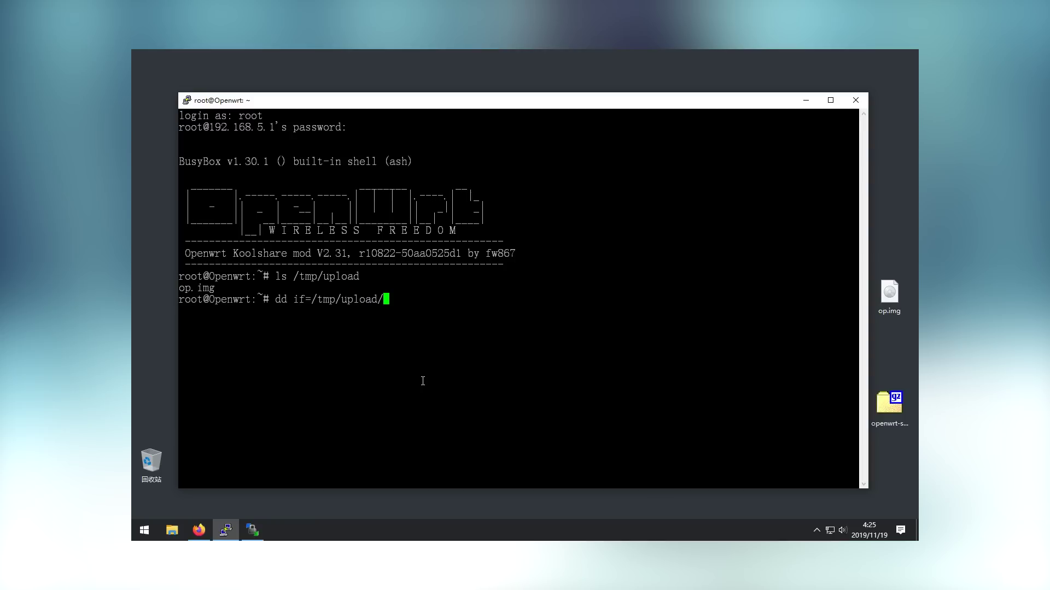
type("op.img of=/dev/sda")
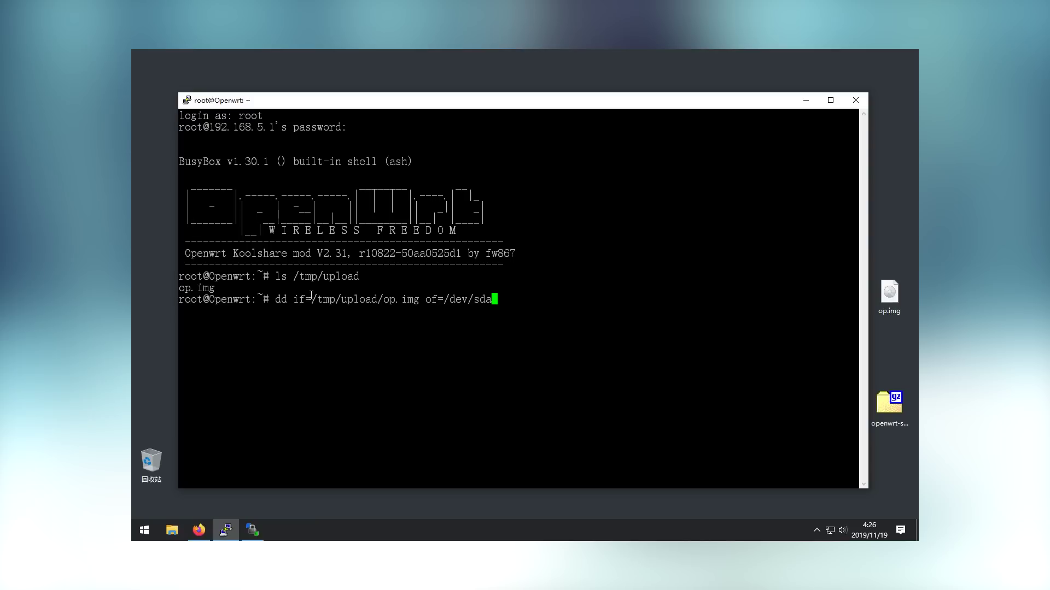
Step: Verify the op.img source and /dev/sda target, then run the dd write
left_click_drag(288, 299, 417, 302)
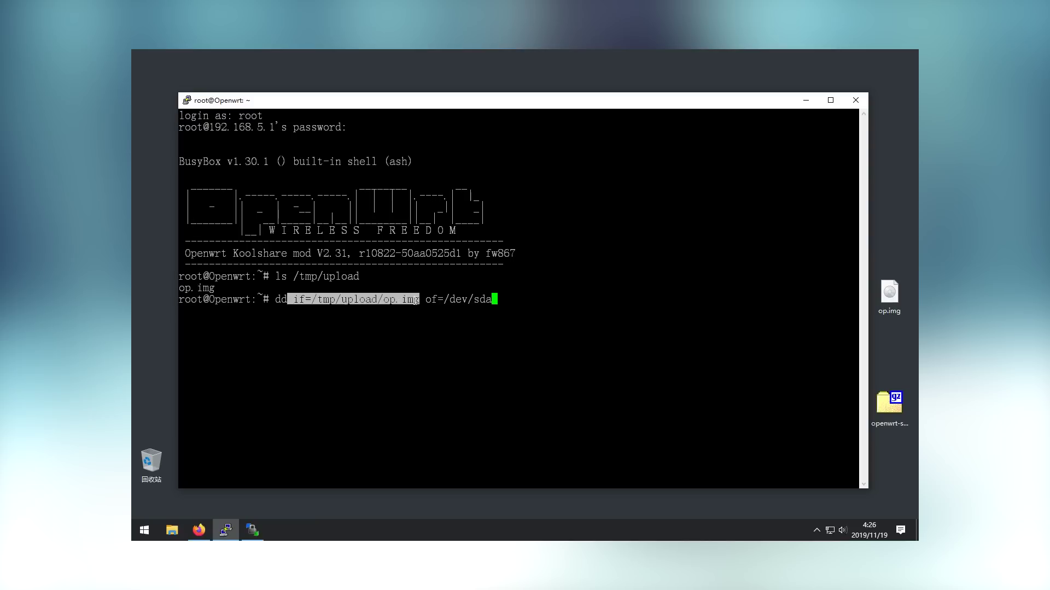
triple_click(186, 287)
left_click(428, 301)
left_click_drag(428, 301, 491, 302)
left_click(536, 298)
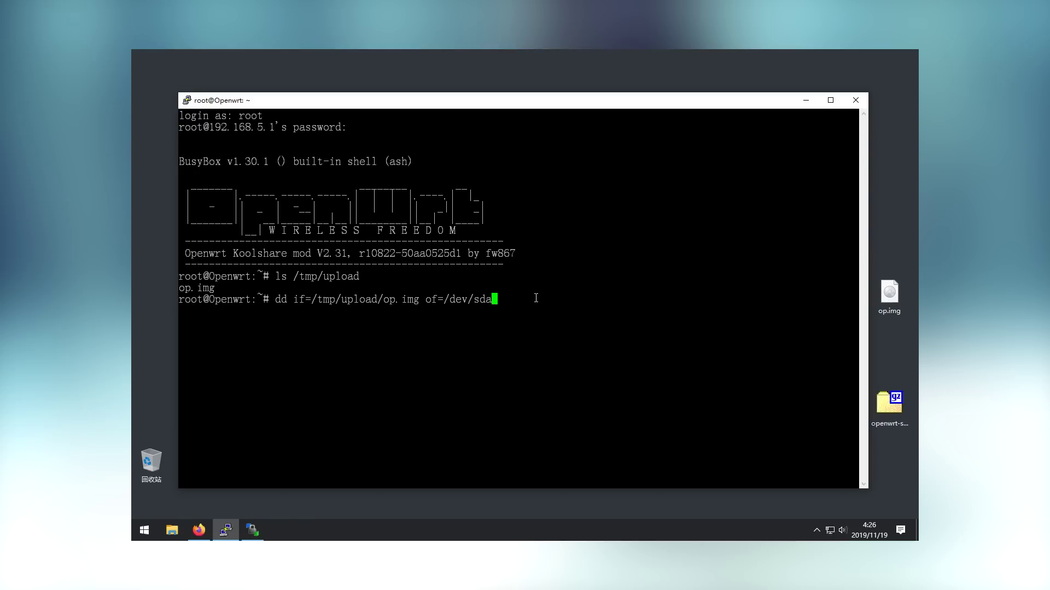
key("Return")
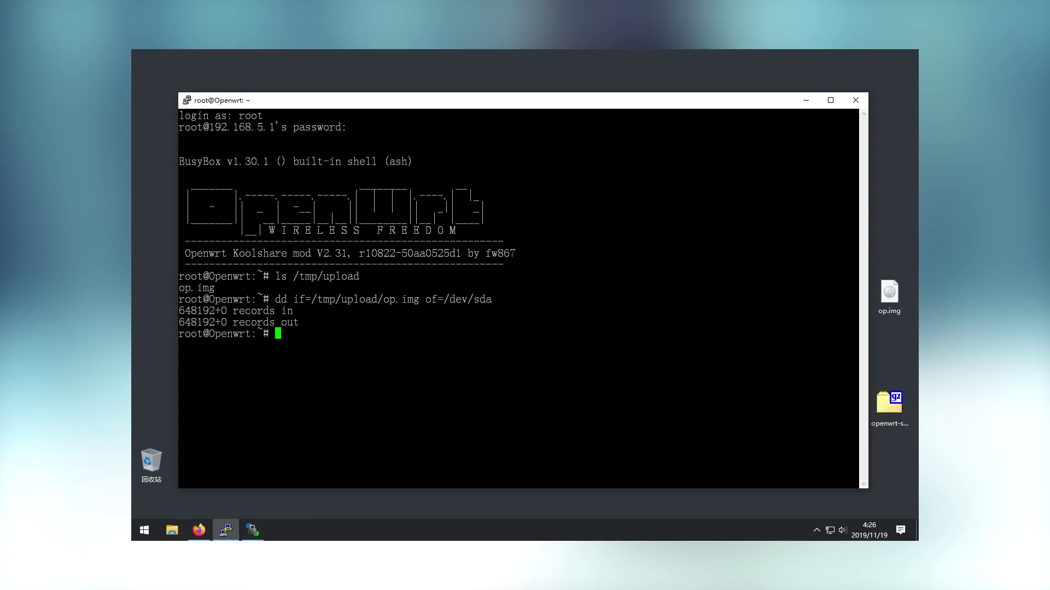
Step: Confirm 648192+0 records in and out, then reboot the router
left_click_drag(293, 311, 219, 311)
left_click_drag(307, 322, 181, 322)
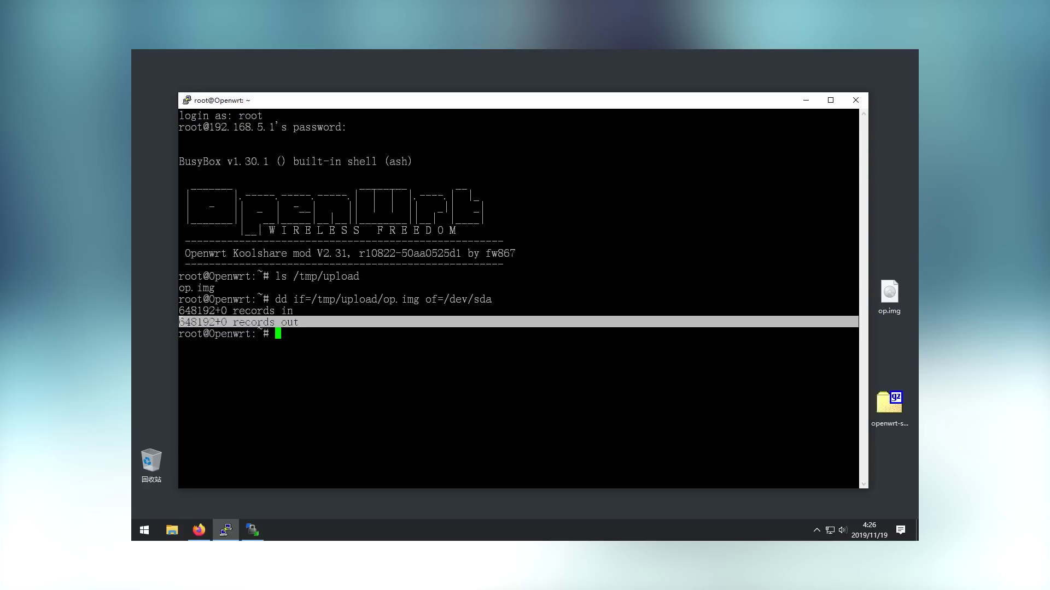
left_click(351, 352)
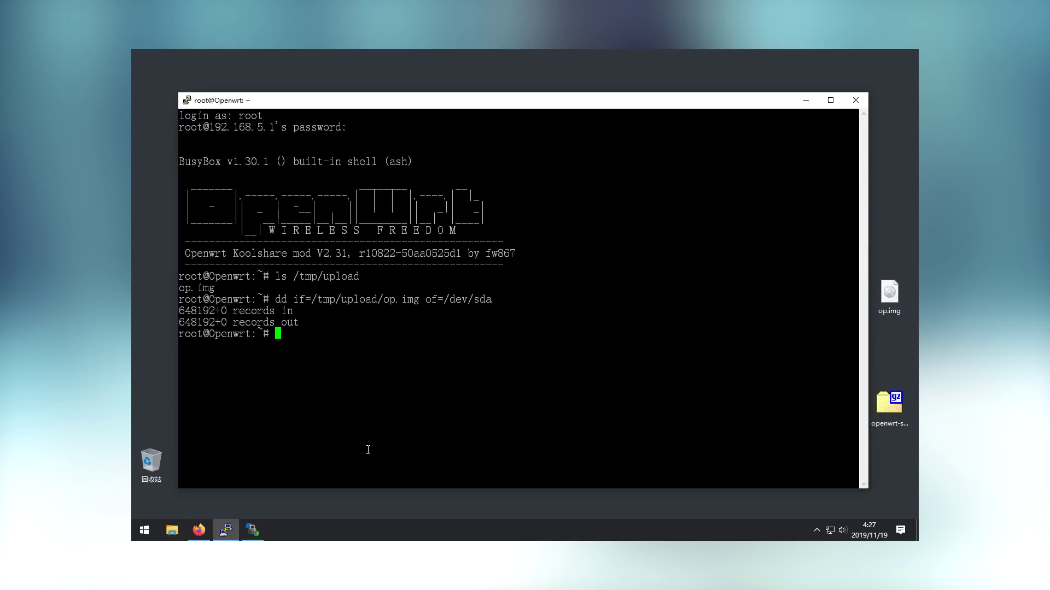
type("reboot")
key("Return")
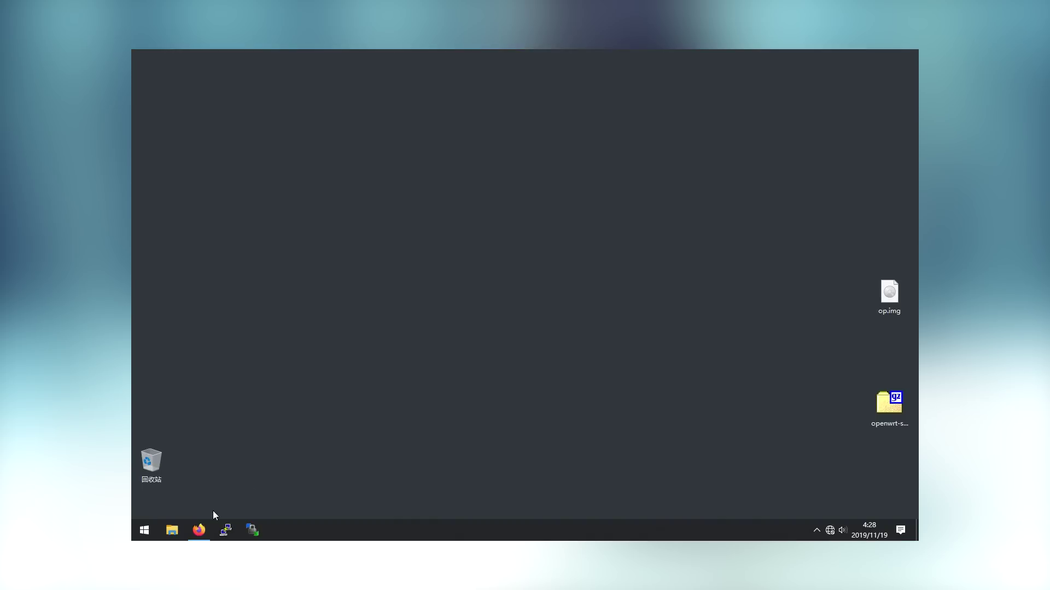
Step: Reload 192.168.5.1 to see the new LuCI login, then run lsblk showing sda1 16M and sda2 300M
left_click(199, 529)
left_click(350, 98)
key("Return")
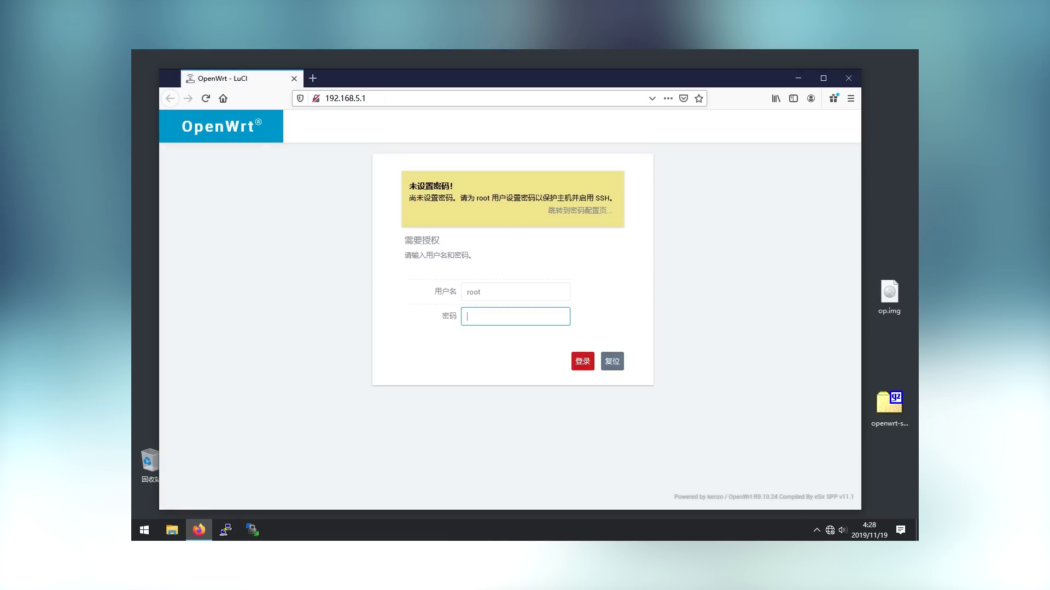
left_click(528, 317)
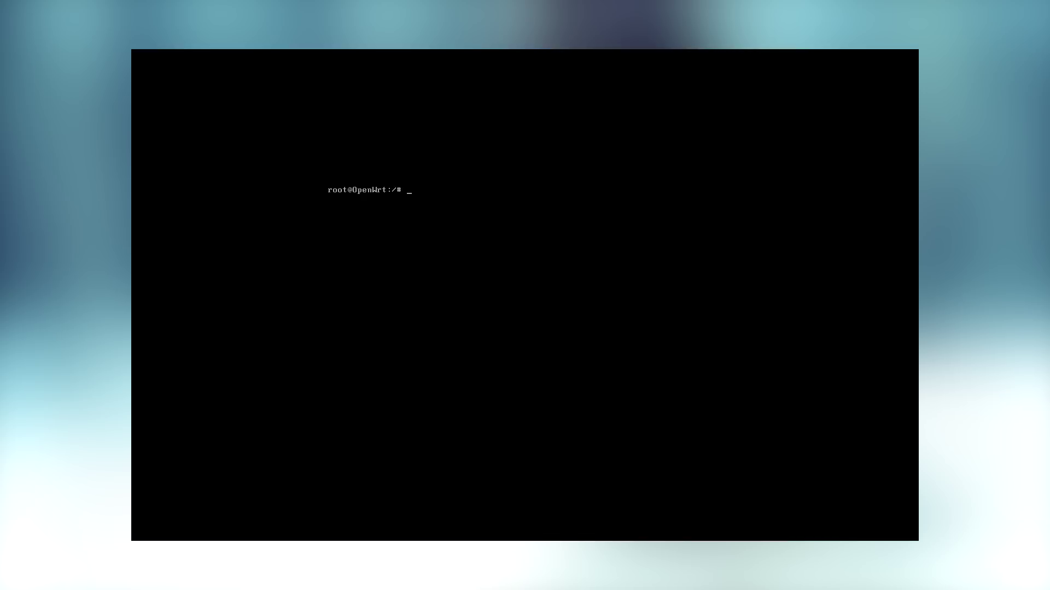
type("sblk")
key("Return")
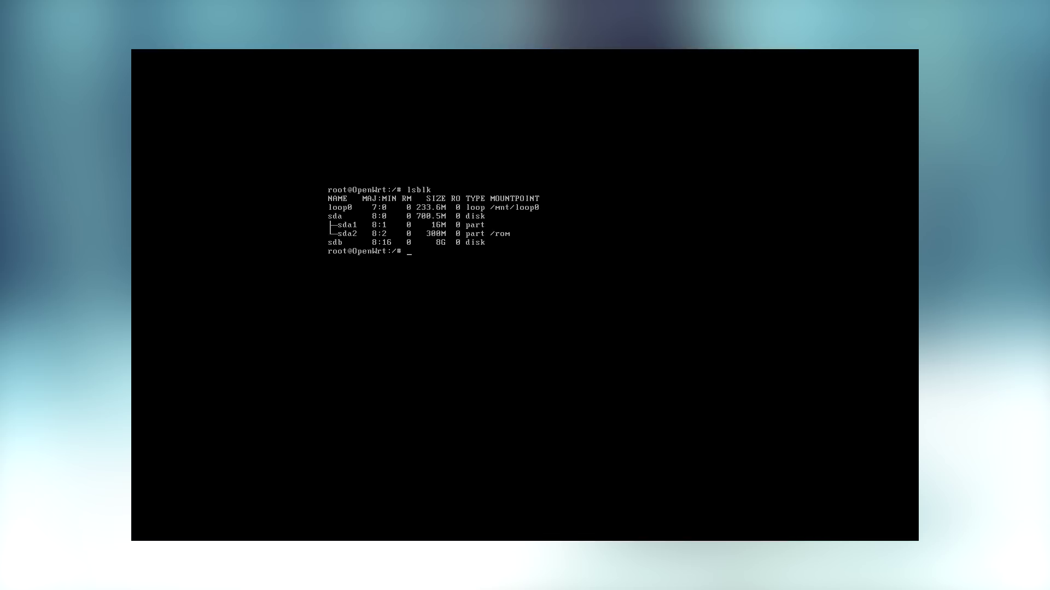